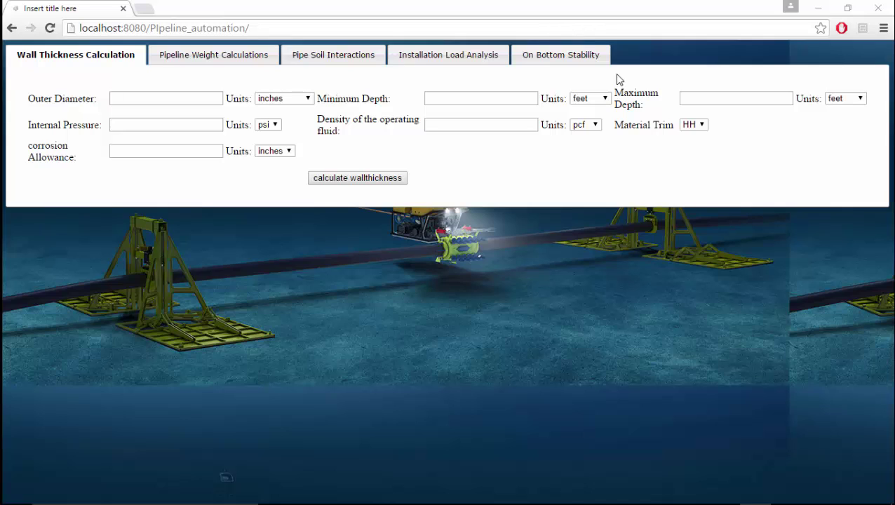
Enter 10.75 in outer diameter, 7000–7800 ft depth range and 7000 psi internal pressure
click(199, 99)
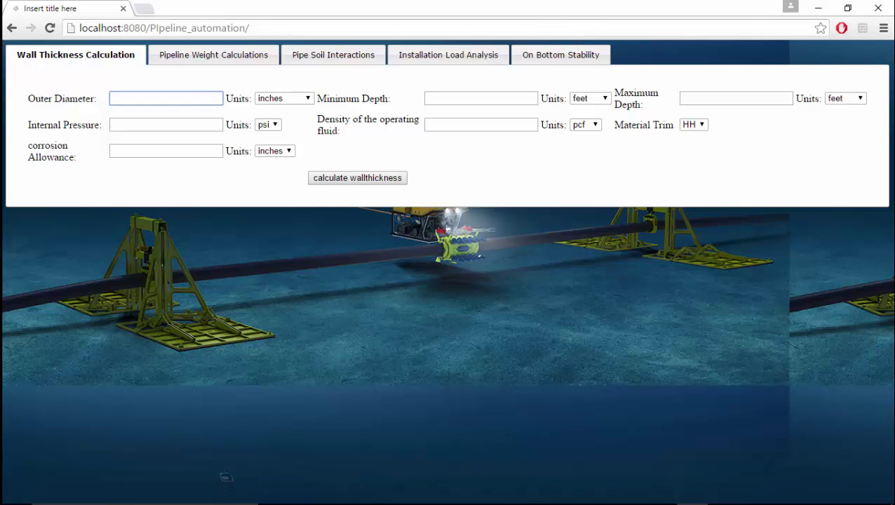
mouse_move(433, 499)
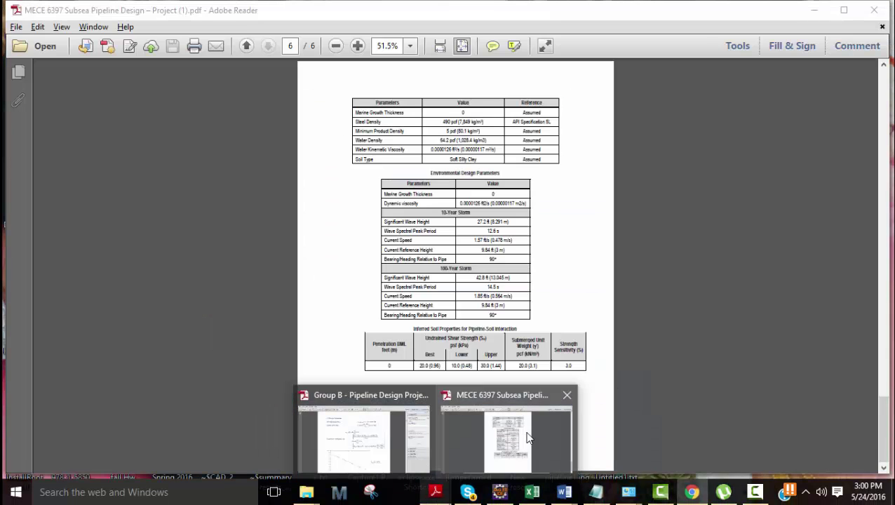
click(527, 438)
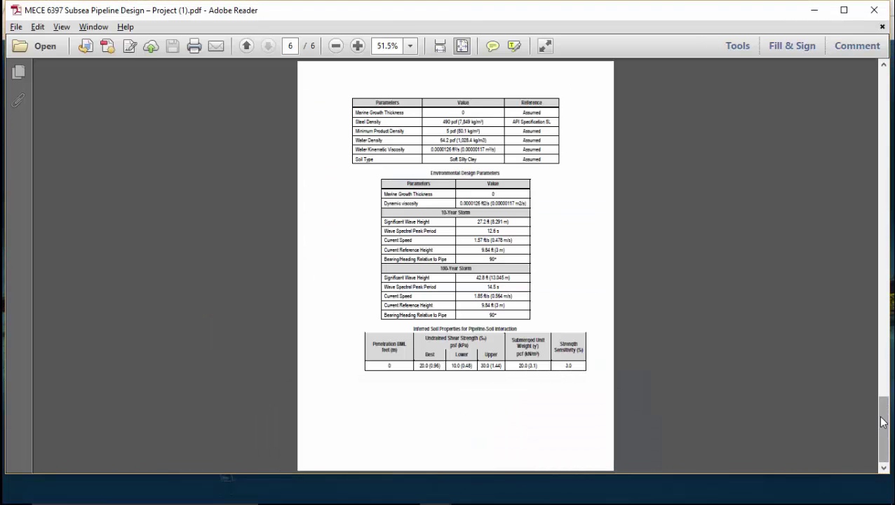
drag(884, 428, 890, 112)
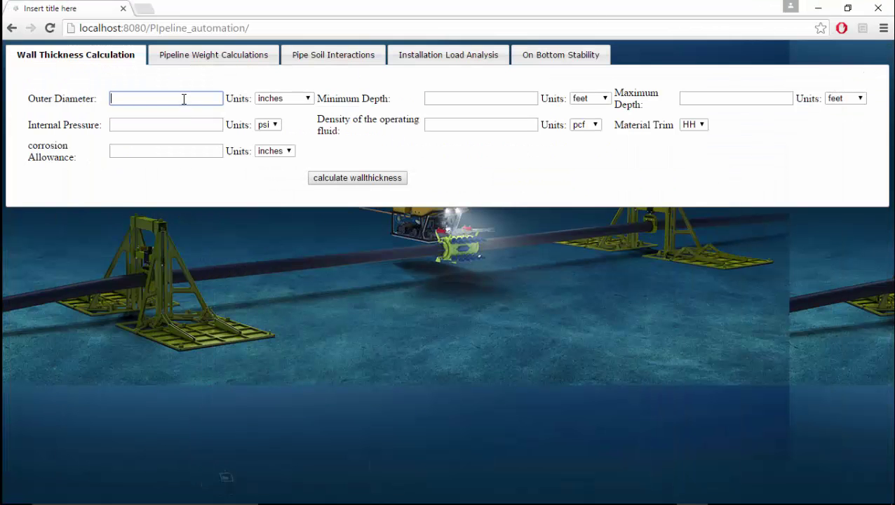
text(10.75)
key(Tab)
key(Tab)
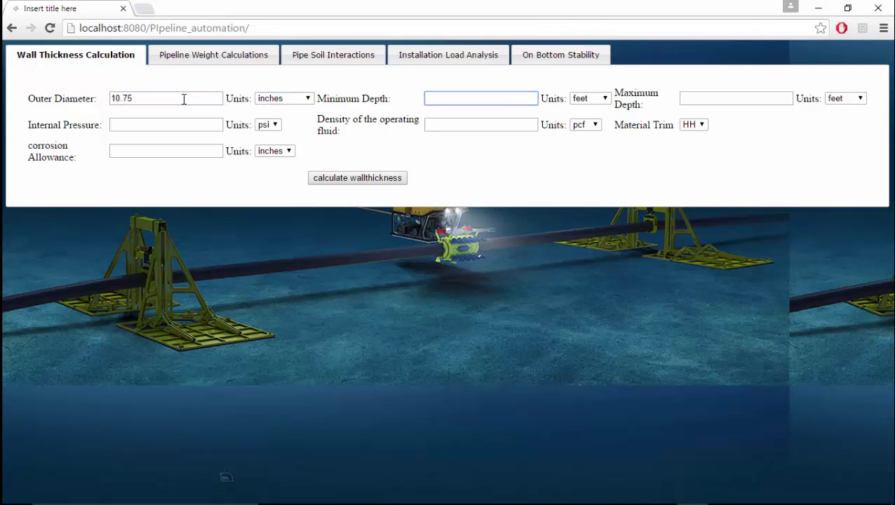
text(7000)
key(Tab)
key(Tab)
text(7800)
key(Tab)
key(Tab)
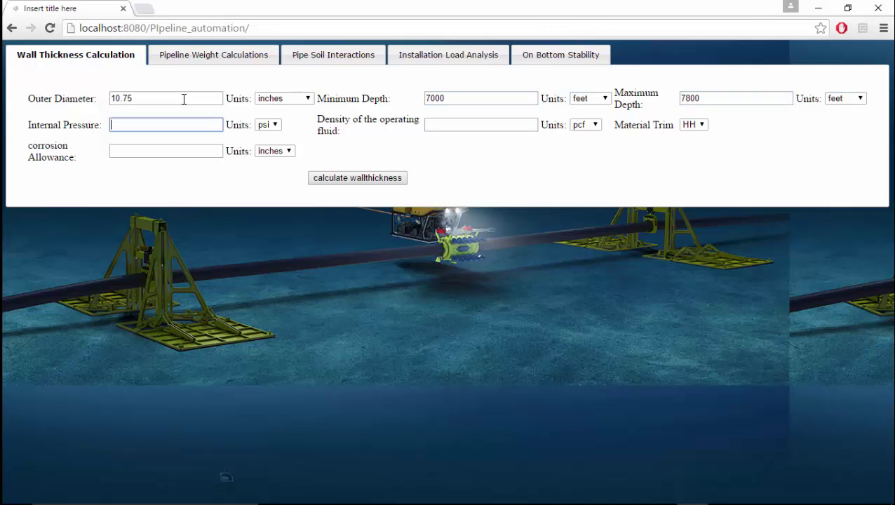
text(7000)
Set fluid density to 20 pcf, Material Trim to FF and corrosion allowance to 0.1575 in
key(Tab)
key(Tab)
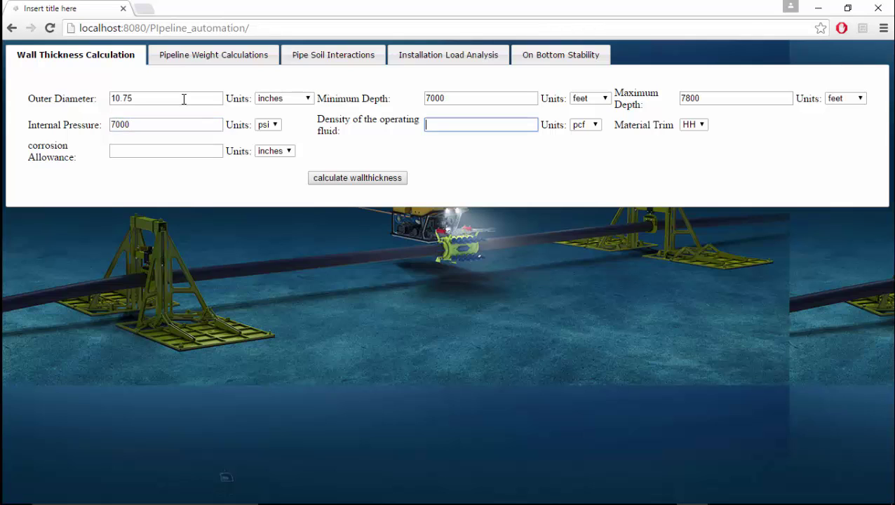
text(2)
key(BackSpace)
text(20)
key(Tab)
key(Tab)
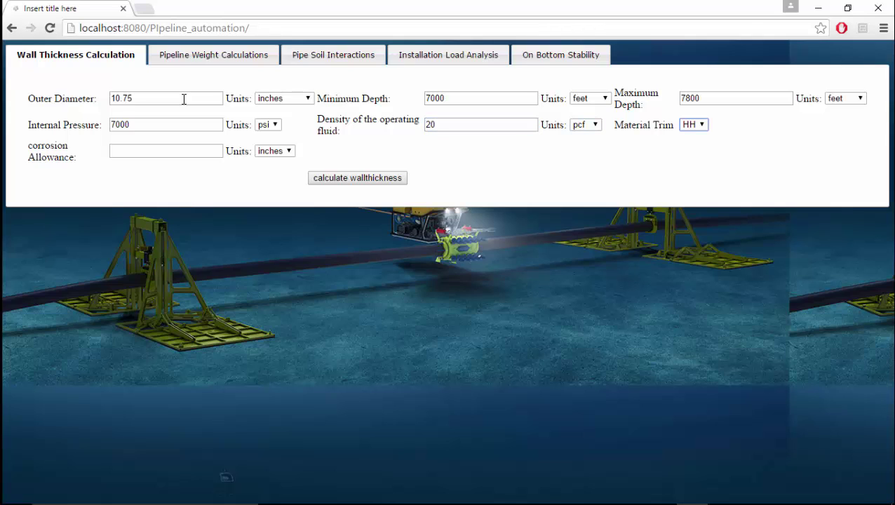
key(f)
key(Tab)
text(0.1575)
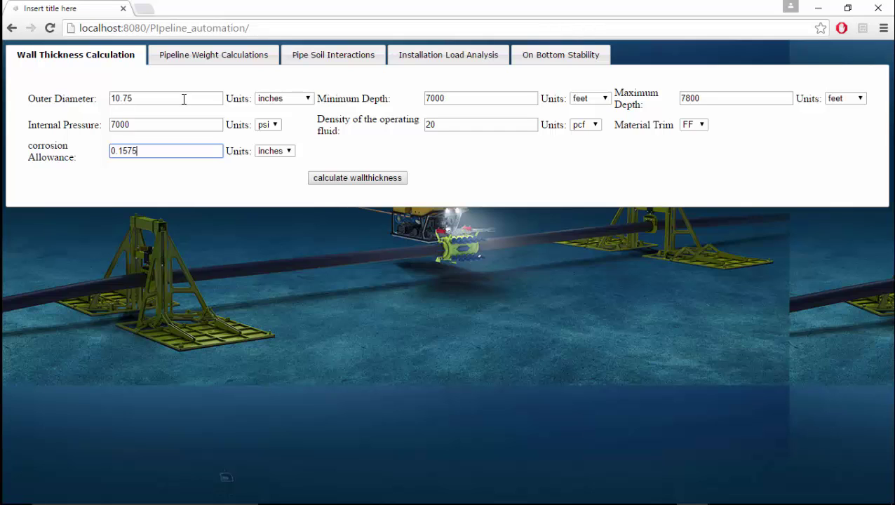
Run the wall-thickness calculation and highlight the 30CFR250 column and 1.12 installation thickness
click(350, 180)
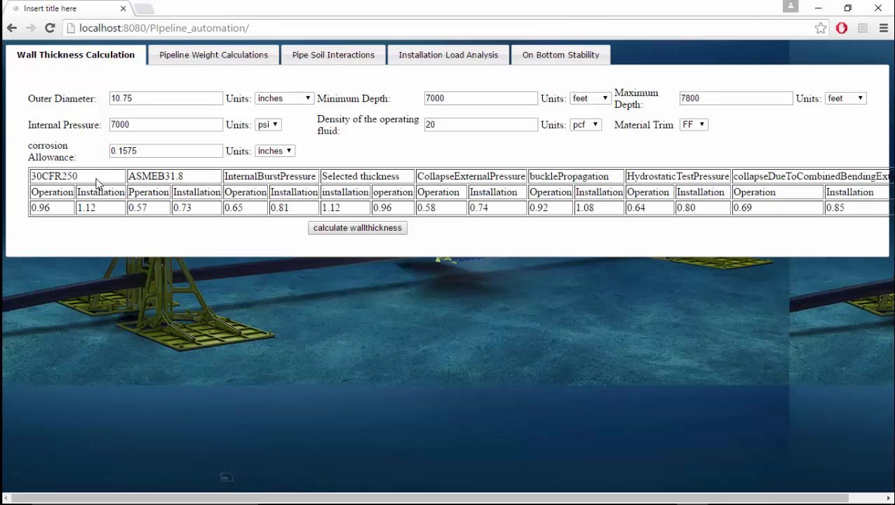
drag(78, 176, 33, 179)
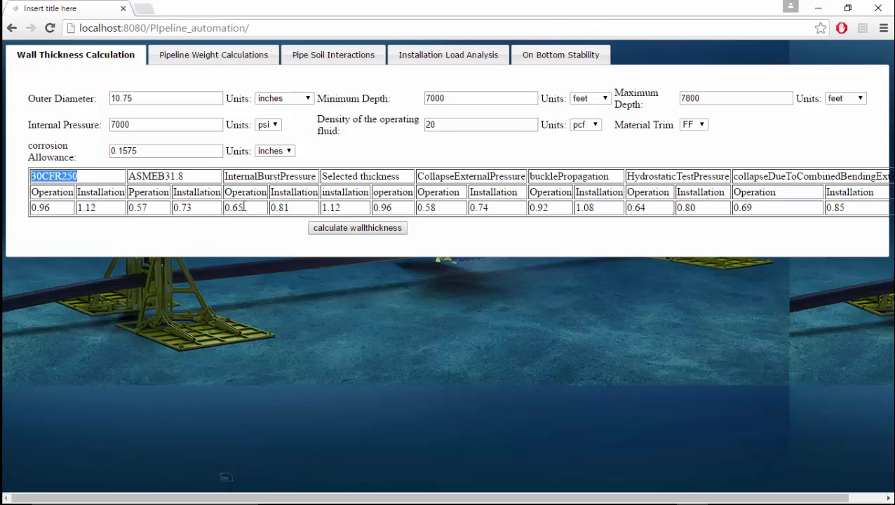
drag(97, 208, 10, 193)
click(64, 216)
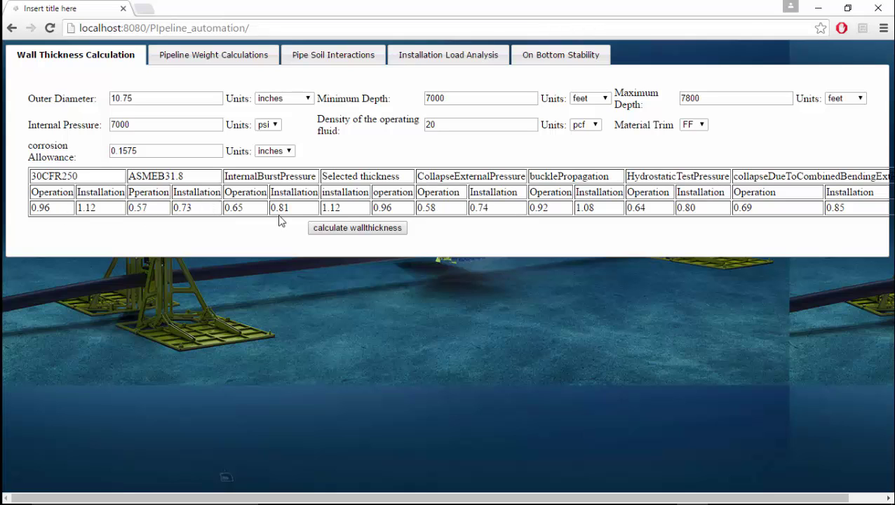
drag(350, 207, 327, 208)
Switch to Pipeline Weight Calculations, highlight the carried-over 0.96 in thickness, and select Ext Corrosion Coat
click(210, 63)
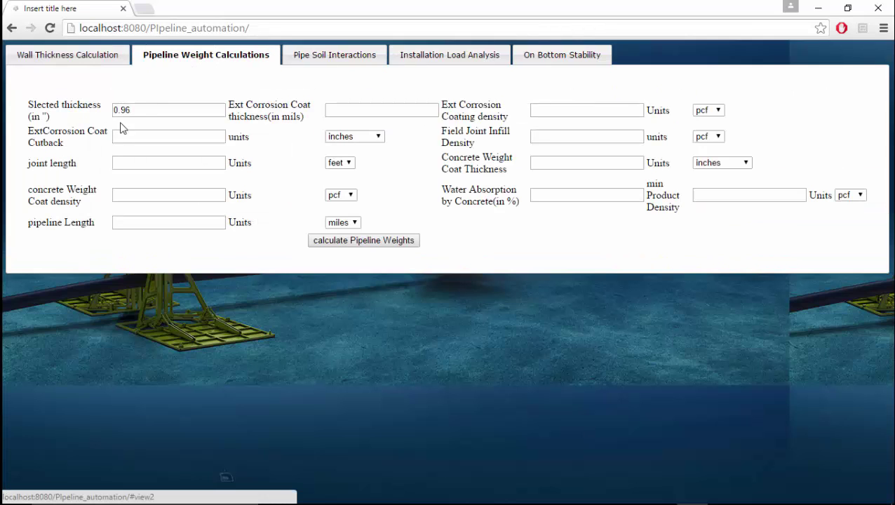
drag(133, 112, 114, 113)
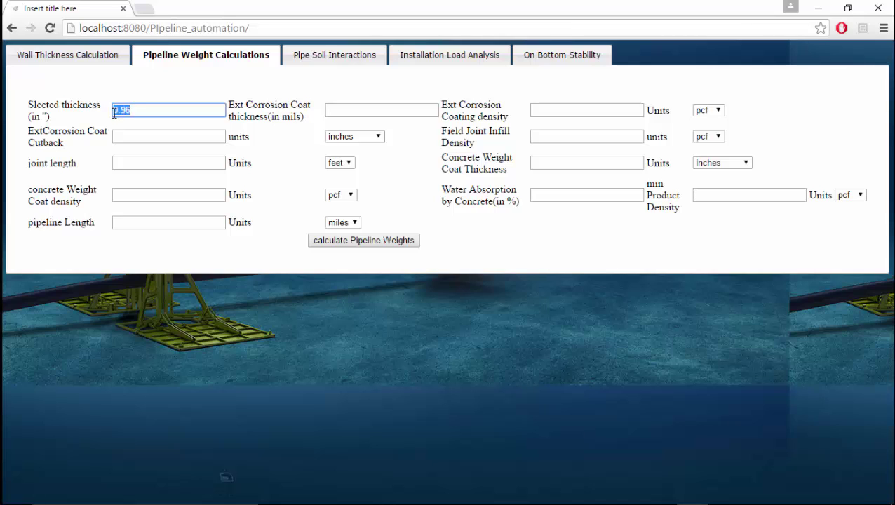
click(384, 115)
key(alt+Tab)
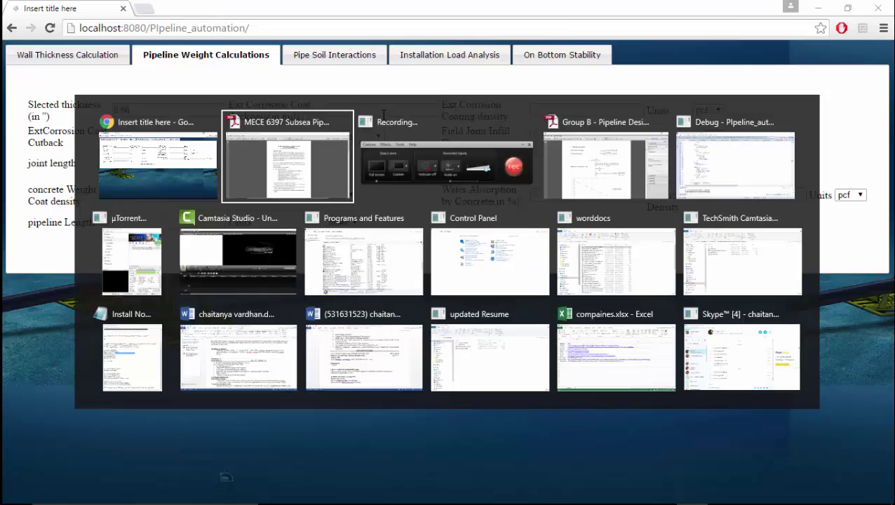
scroll(384, 114, down, 10)
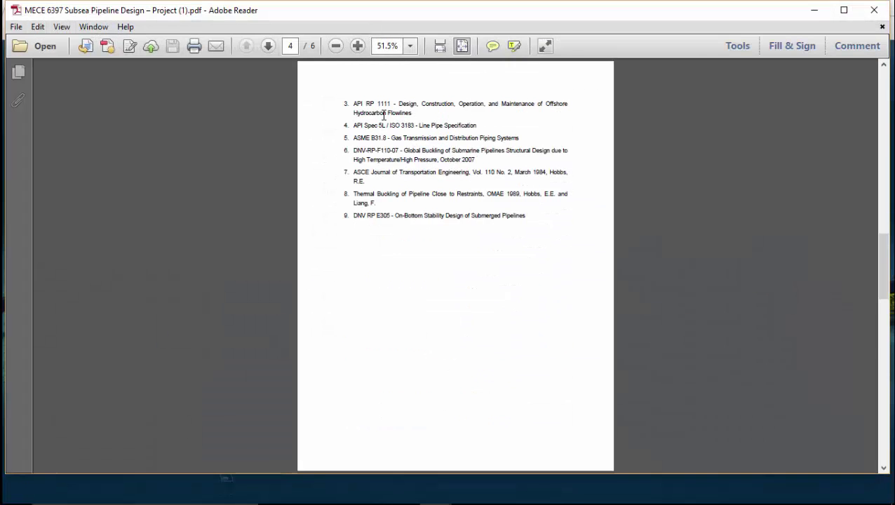
scroll(384, 115, down, 3)
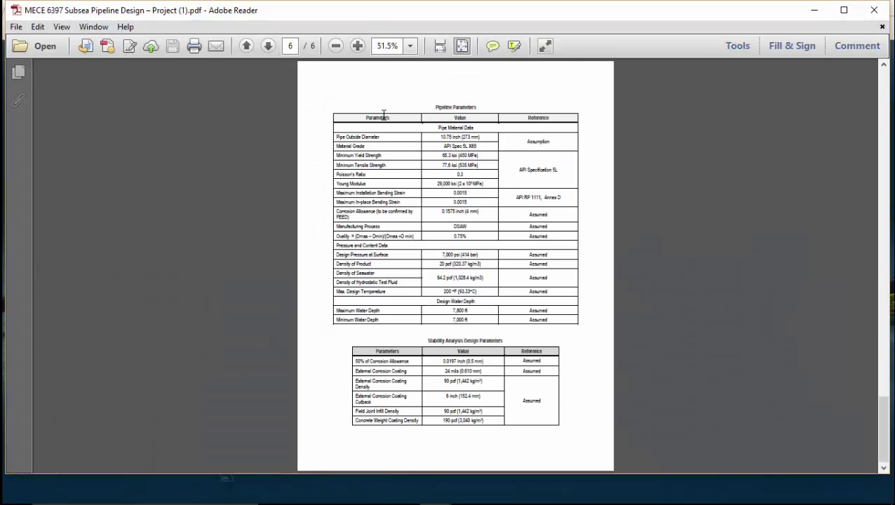
scroll(384, 114, up, 3)
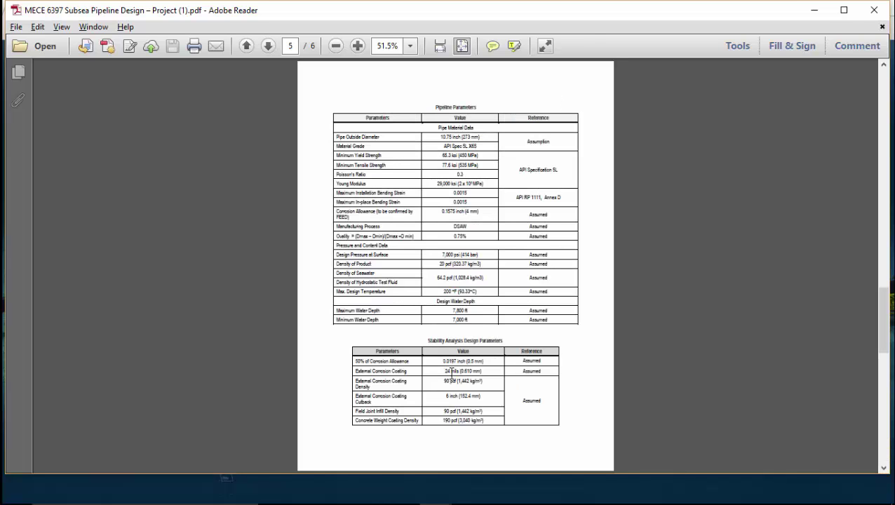
key(alt+Tab)
Enter 24 mils coating at 90 pcf, 6 in cutback, 90 pcf joint infill and 40 ft joints
text(24)
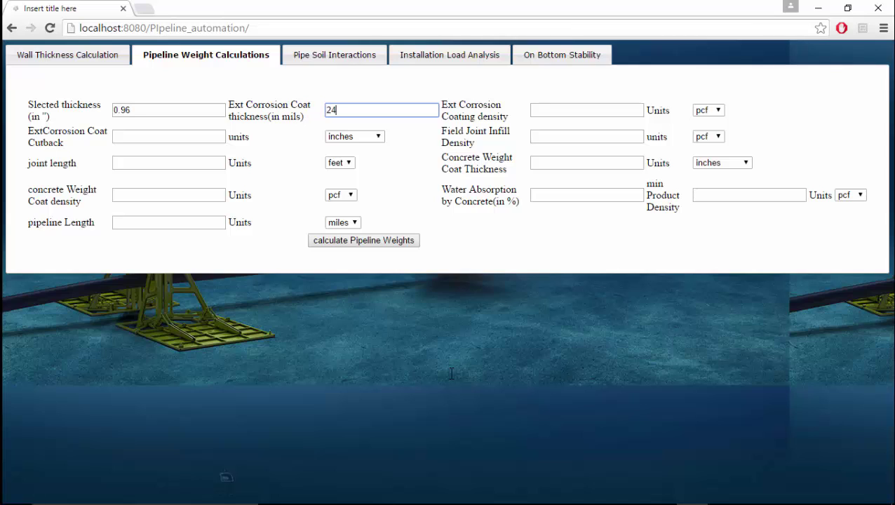
key(Tab)
text(90)
key(Tab)
key(Tab)
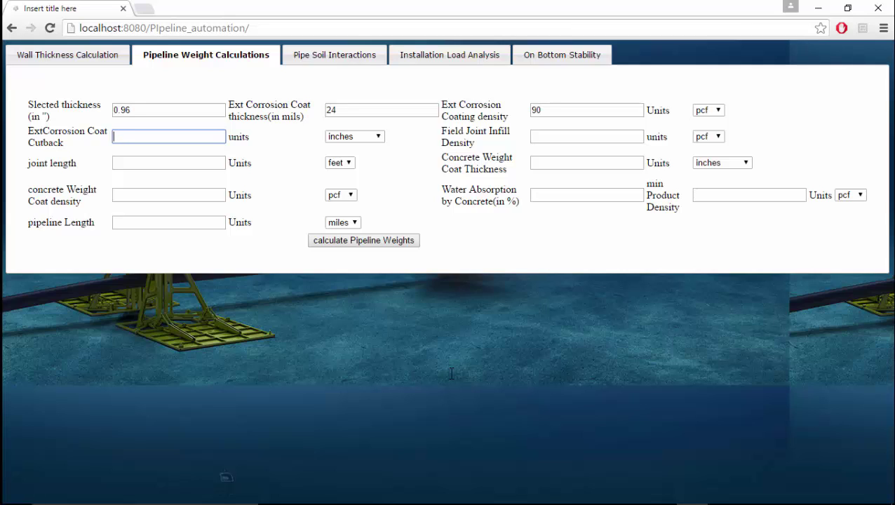
text(6)
key(Tab)
key(Tab)
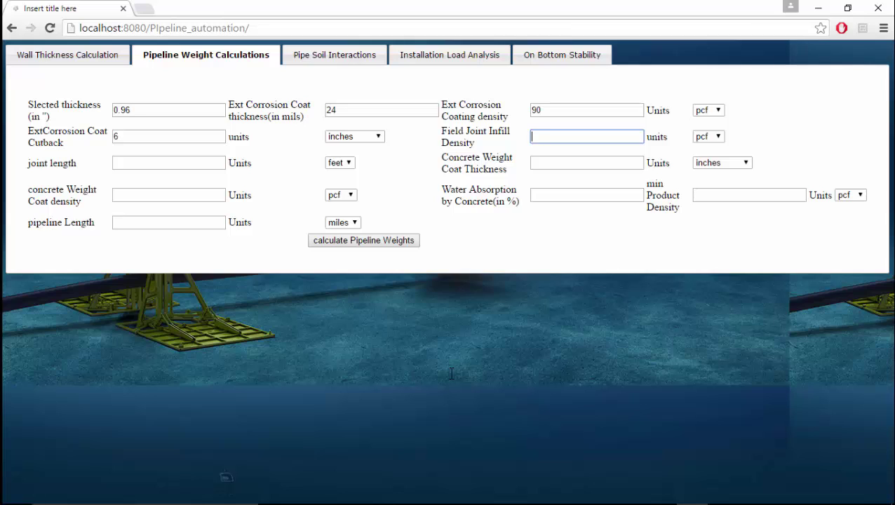
text(90)
key(Tab)
key(Tab)
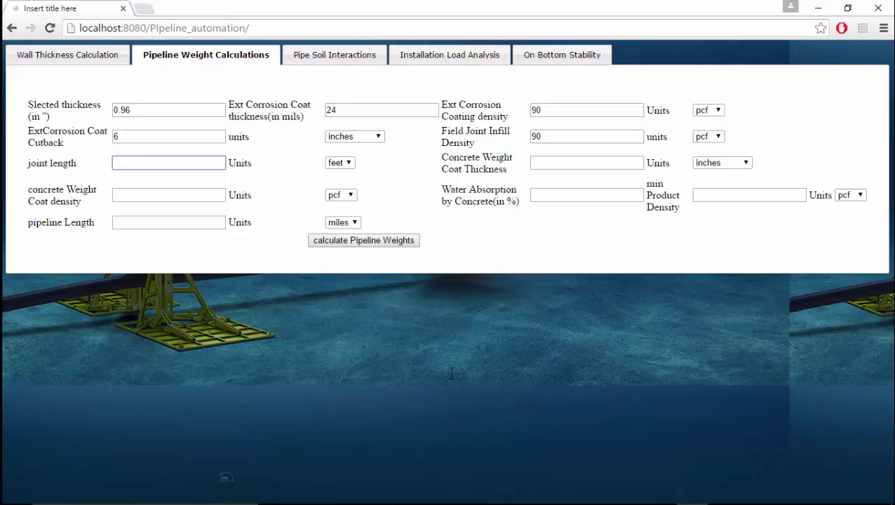
text(40)
key(Tab)
key(Tab)
Enter 0 concrete coat thickness and 190 pcf concrete density, confirming it against the PDF
text(0)
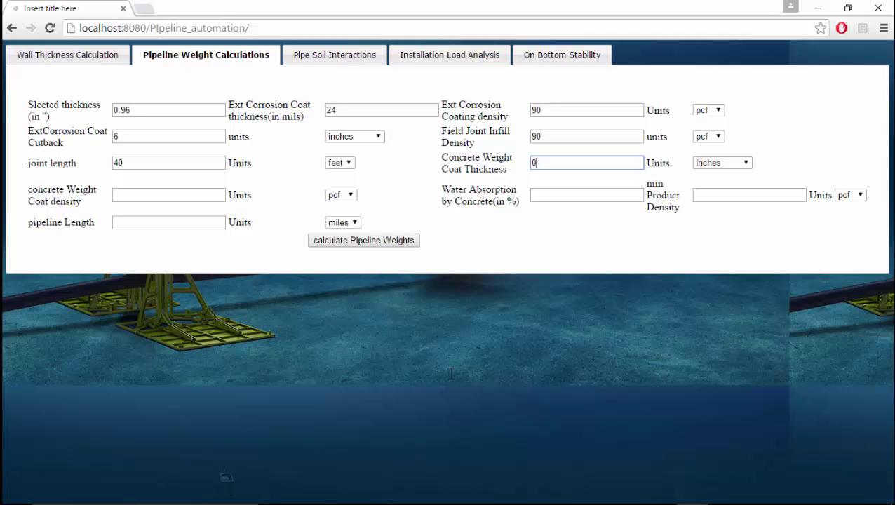
key(Tab)
key(Tab)
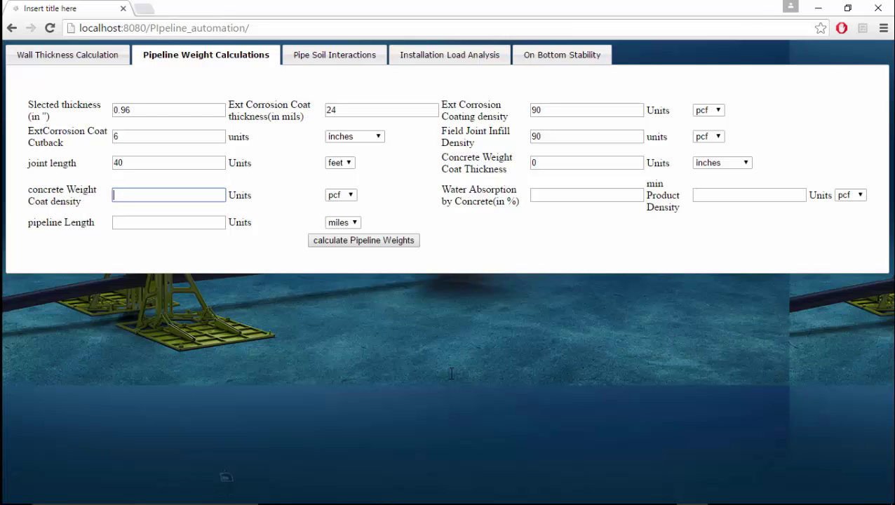
text(190)
key(alt+Tab)
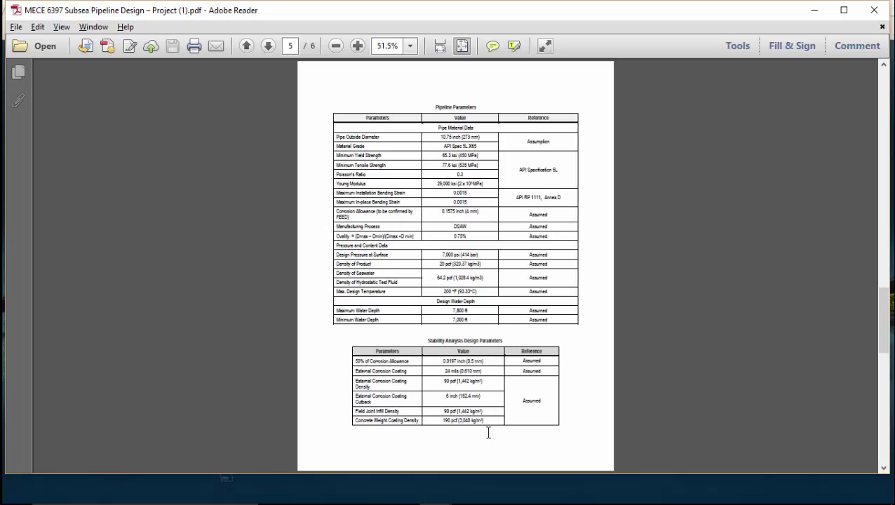
drag(460, 421, 440, 421)
key(alt+Tab)
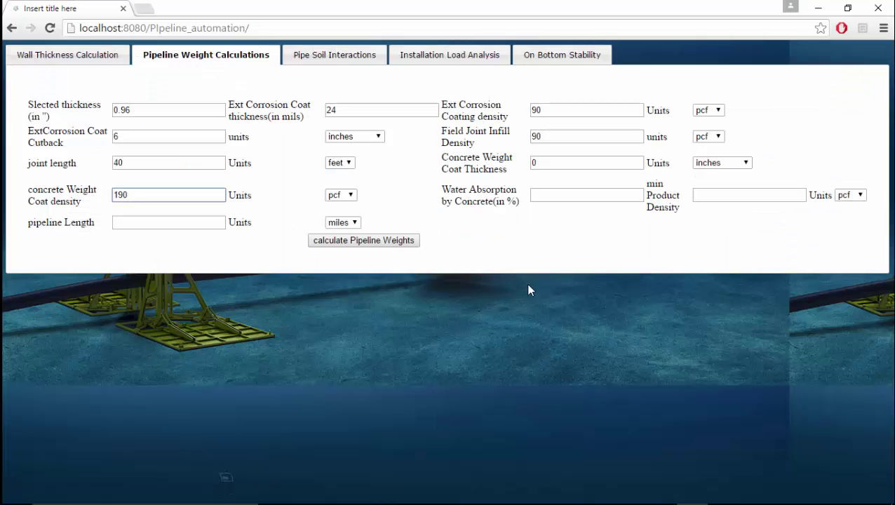
click(582, 206)
Set minimum product density to 5 and pipeline length to 5 km
click(580, 191)
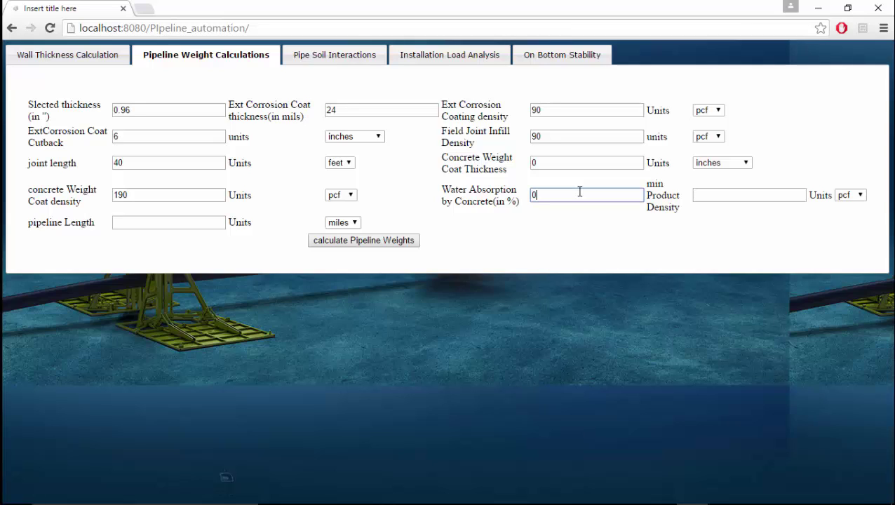
click(750, 195)
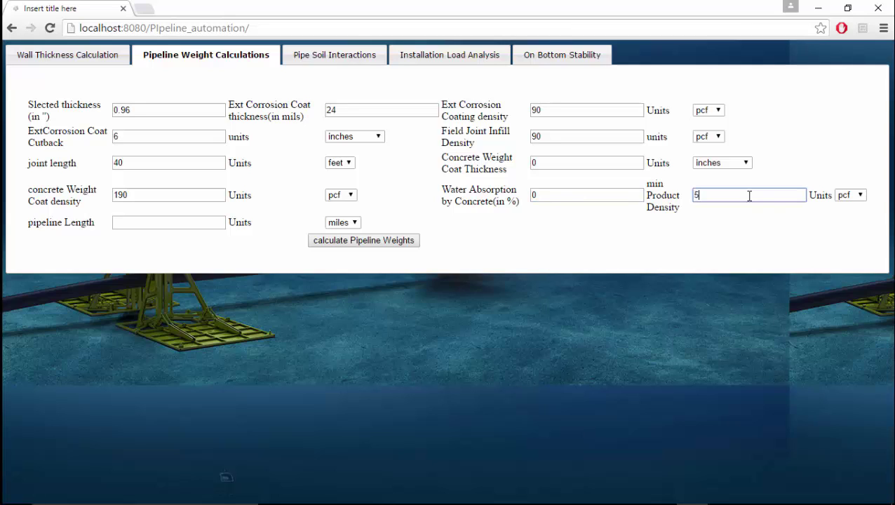
text(5)
key(Tab)
key(Tab)
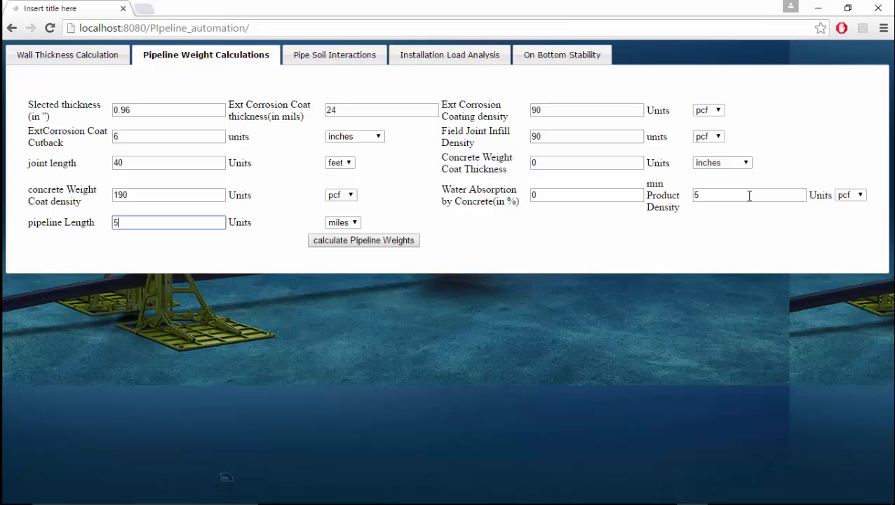
text(5)
key(Tab)
key(Down)
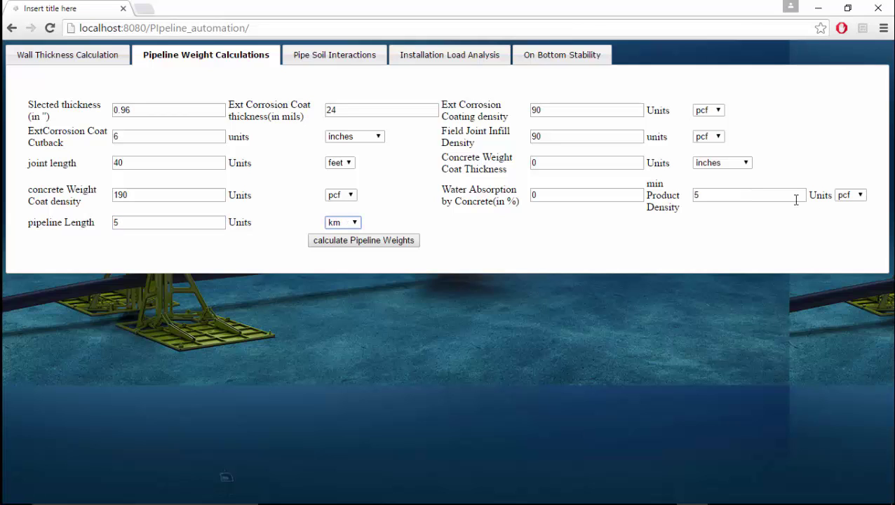
click(388, 242)
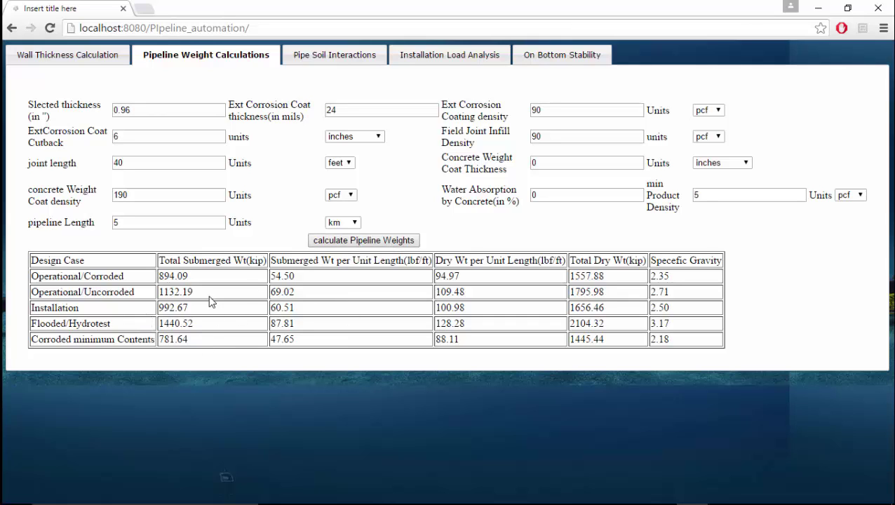
drag(119, 277, 39, 276)
click(222, 277)
drag(356, 274, 300, 276)
click(309, 277)
Open the Pipe Soil Interactions form, then switch to the project PDF for soil values
click(370, 67)
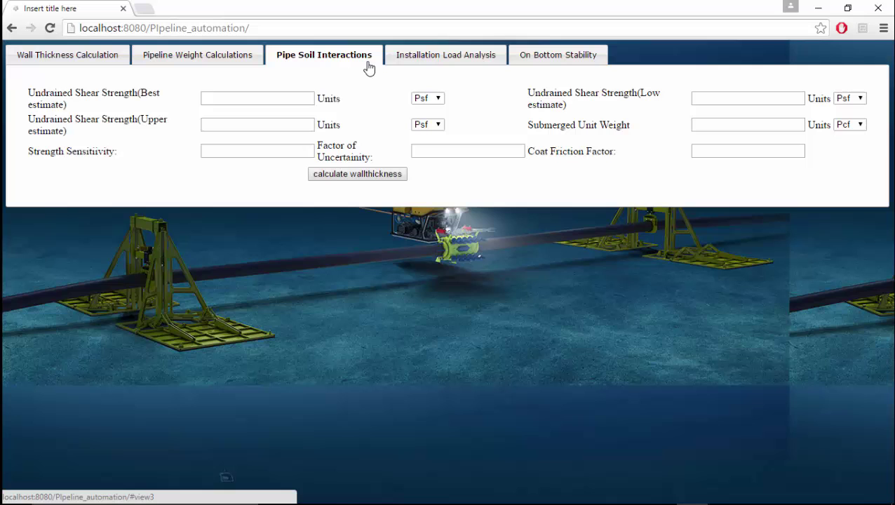
click(282, 100)
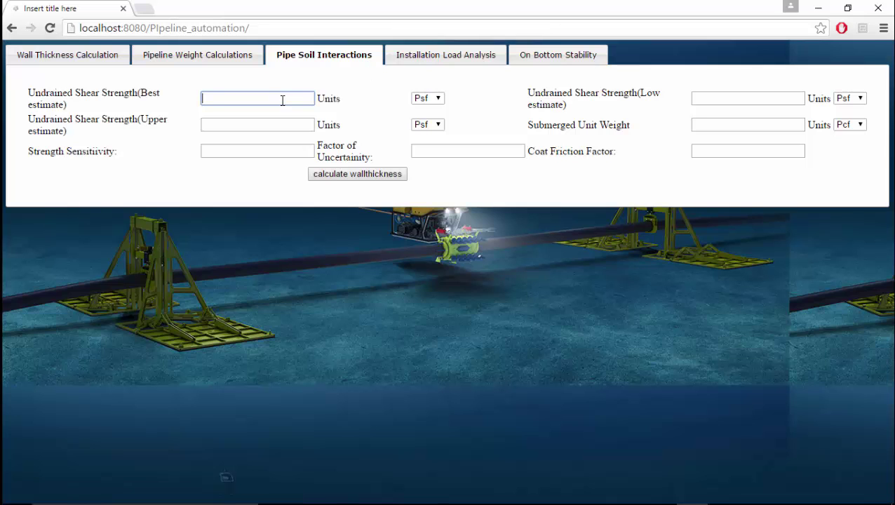
click(245, 61)
click(310, 54)
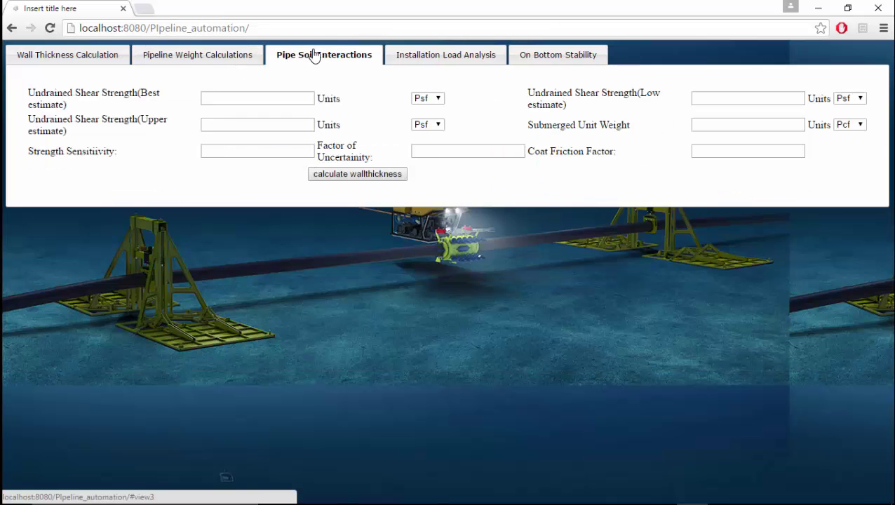
click(251, 99)
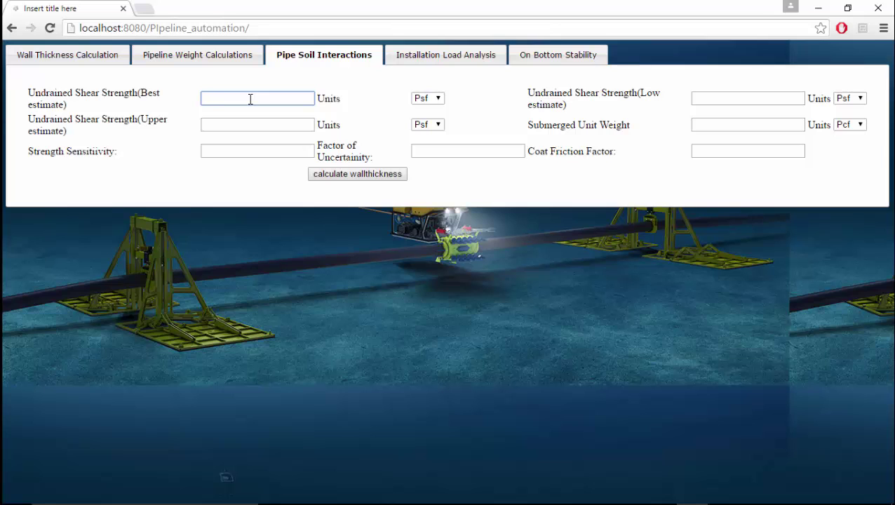
drag(146, 94, 31, 126)
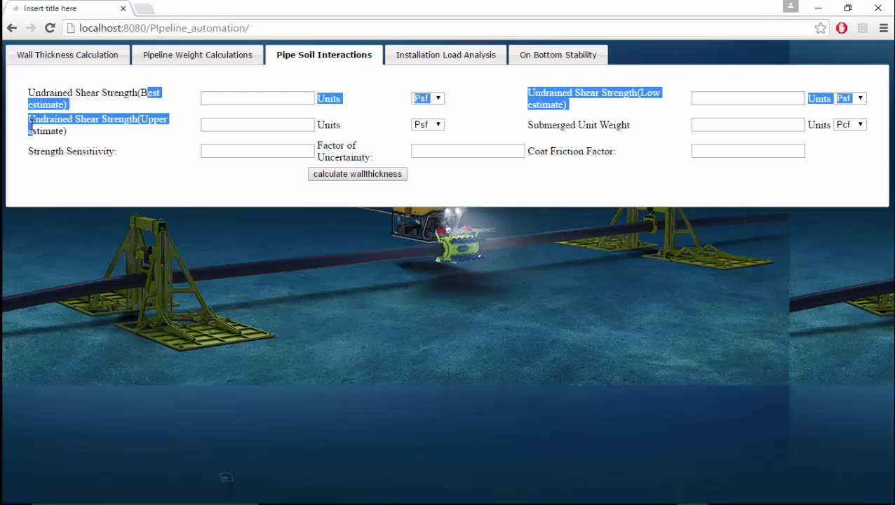
key(alt+Tab)
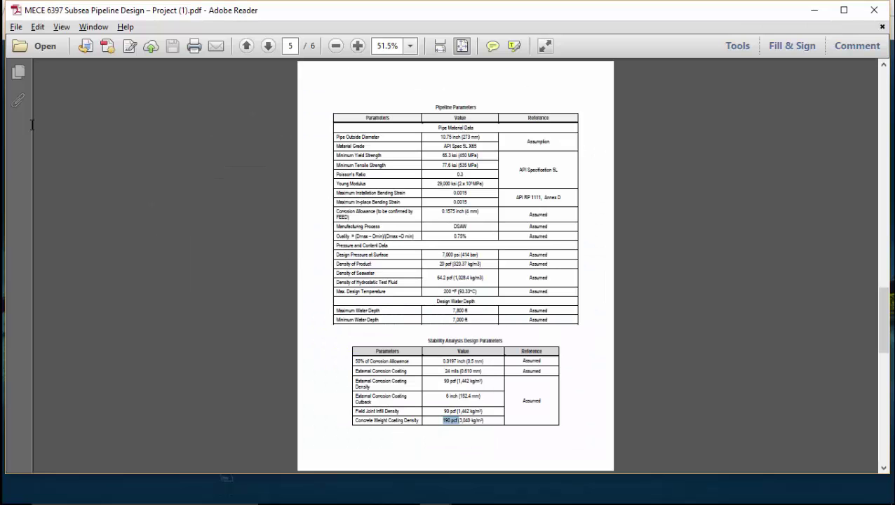
Scroll the PDF to page 6 and highlight the best-estimate undrained shear strength
click(440, 334)
scroll(440, 334, down, 3)
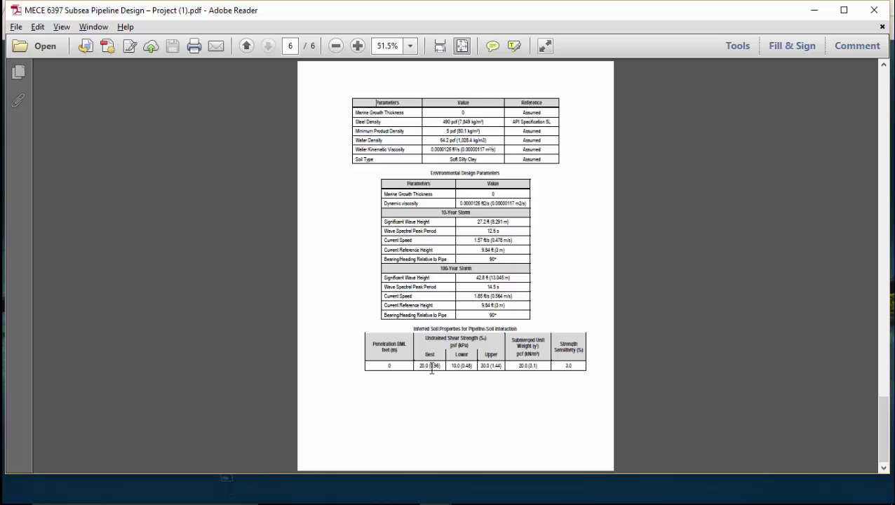
drag(433, 365, 419, 372)
Enter shear strengths 20, 10, 30 psf, unit weight 20 pcf, sensitivity 3 and coat friction 1
key(alt+Tab)
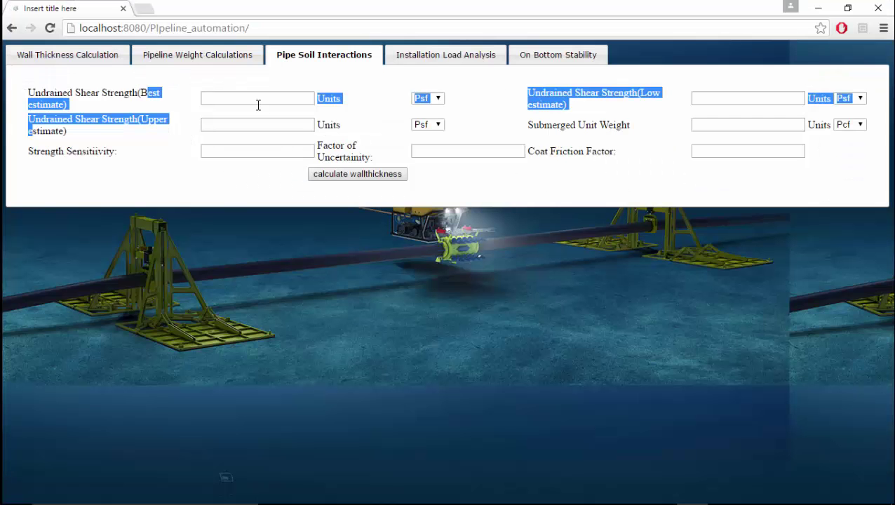
click(258, 103)
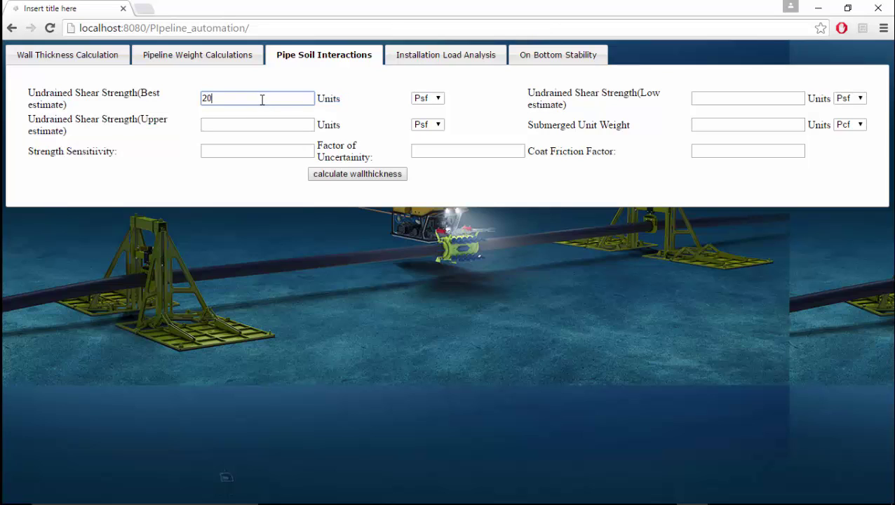
key(Tab)
key(Tab)
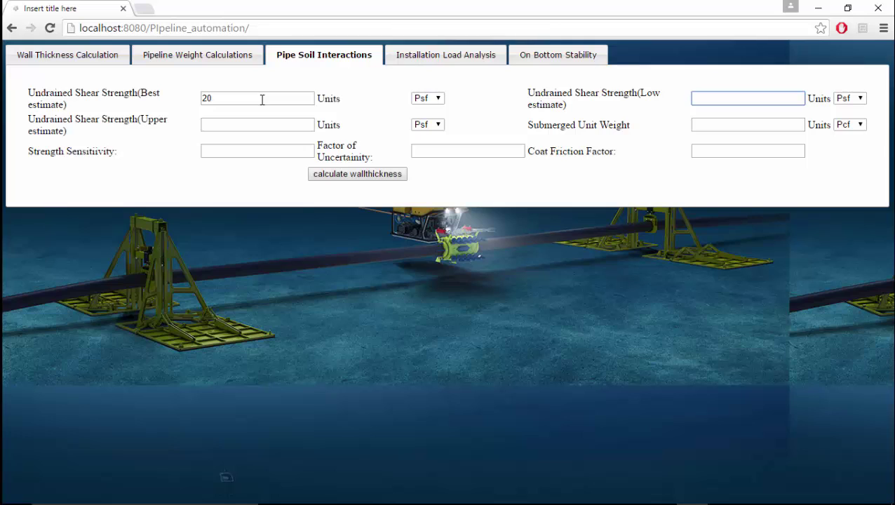
text(10)
key(Tab)
key(Tab)
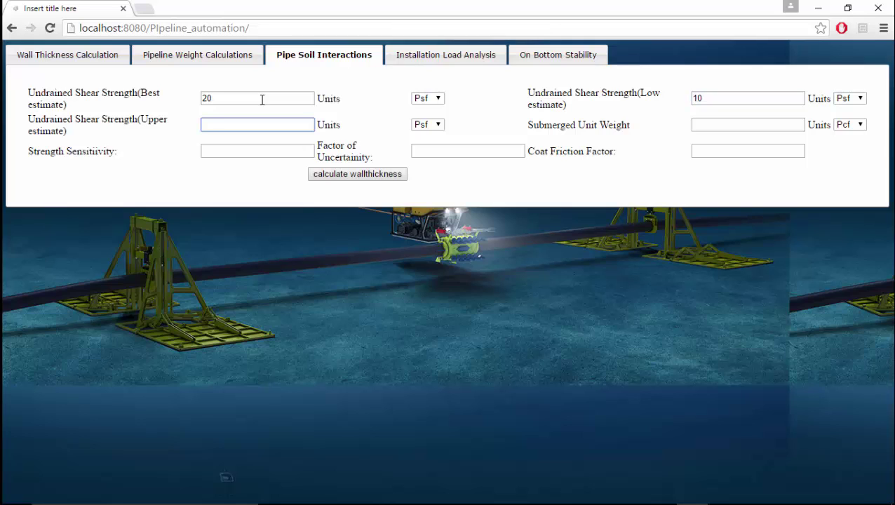
key(Tab)
key(Tab)
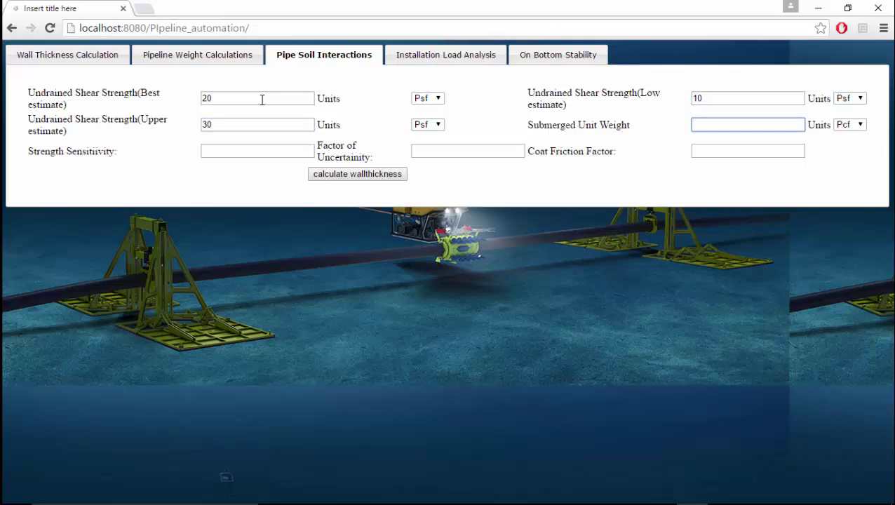
text(20)
key(Tab)
key(Tab)
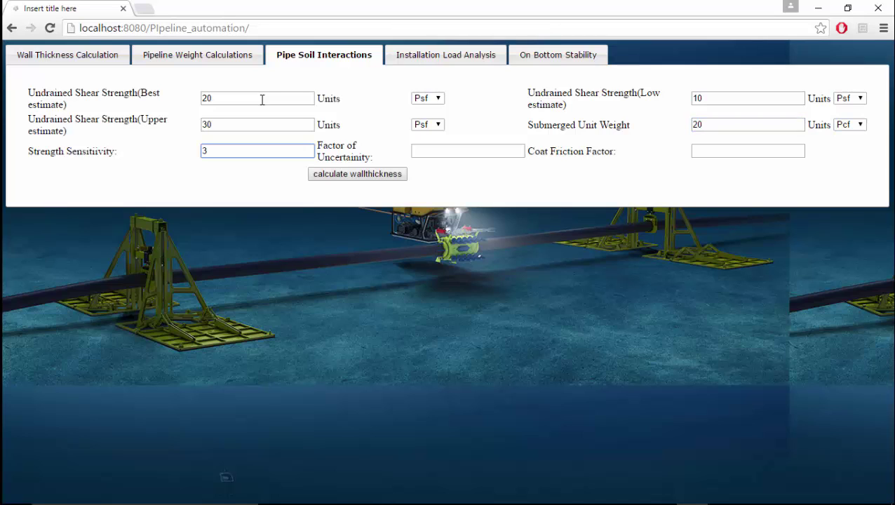
key(Tab)
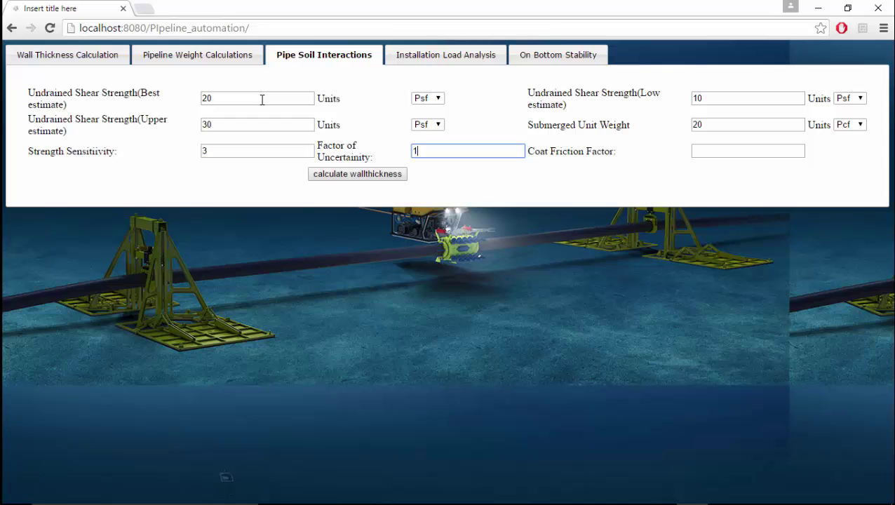
key(Tab)
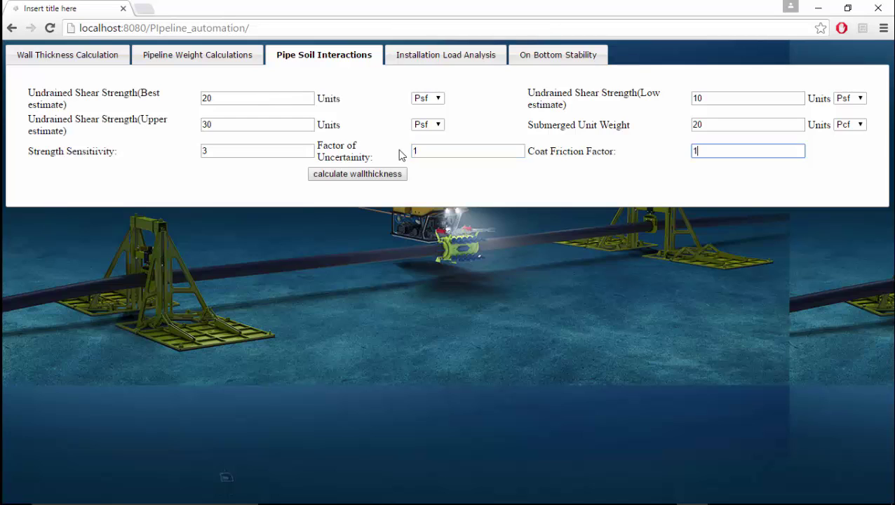
click(433, 148)
Set factor of uncertainty to 1.5, calculate friction factors, and highlight the 0.27 value
text(.5)
click(372, 175)
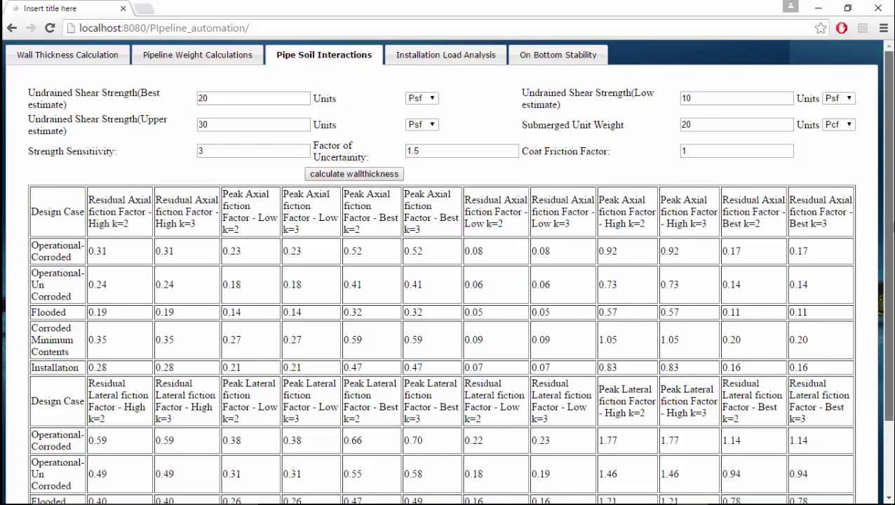
drag(887, 231, 888, 302)
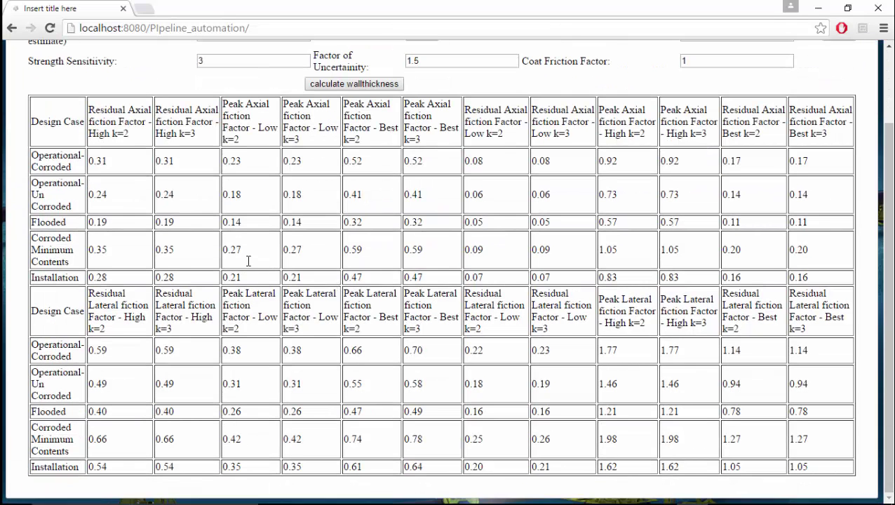
double_click(223, 251)
click(55, 203)
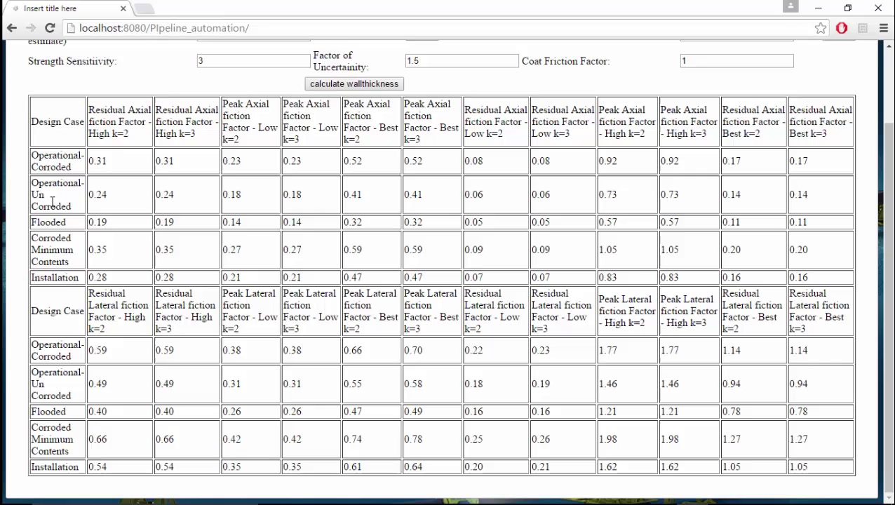
Highlight the High k=2 and Residual Axial High k=3 headers in the results table
drag(129, 133, 116, 133)
click(112, 138)
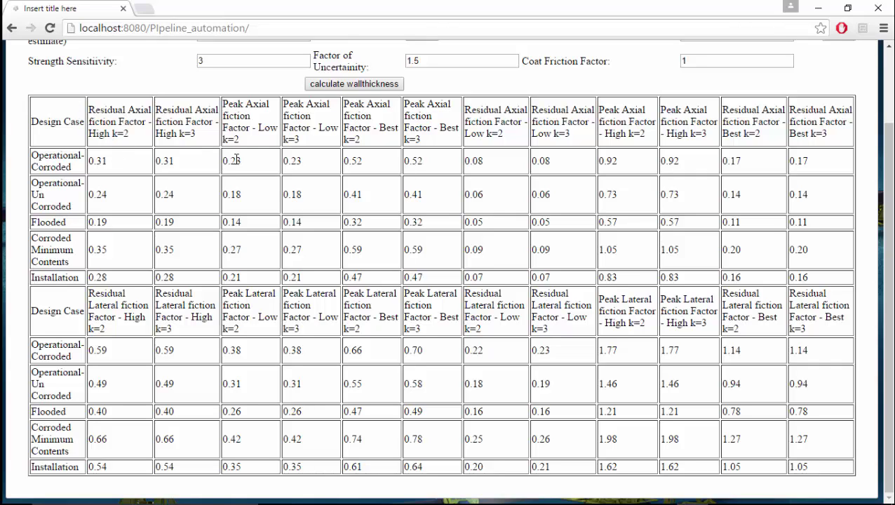
drag(197, 135, 183, 138)
scroll(888, 221, up, 1)
click(177, 187)
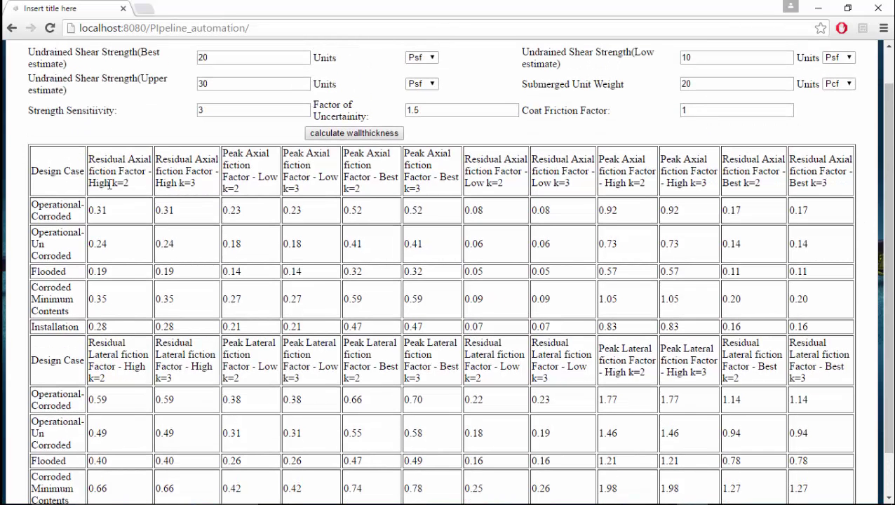
drag(127, 183, 113, 184)
drag(207, 194, 135, 195)
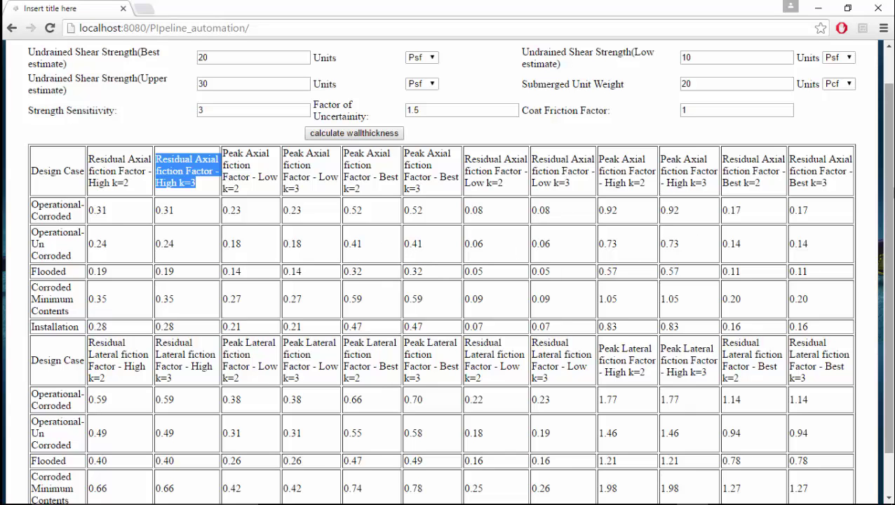
scroll(423, 219, up, 1)
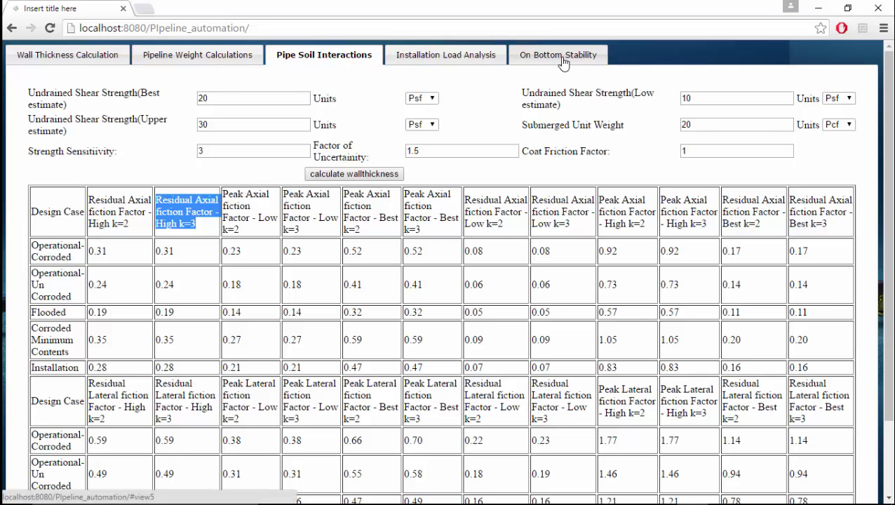
Enter lay angle 85, safety factor 1 and pressure 0, then calculate installation loads
click(425, 64)
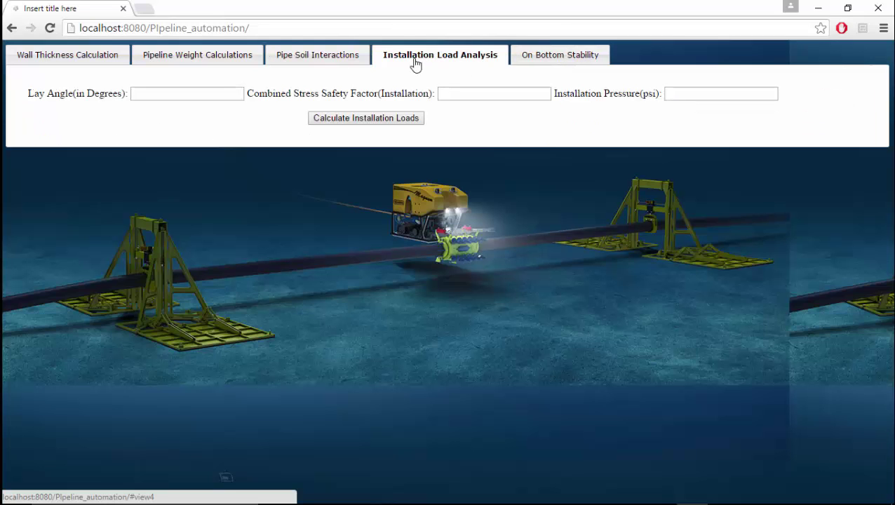
click(194, 98)
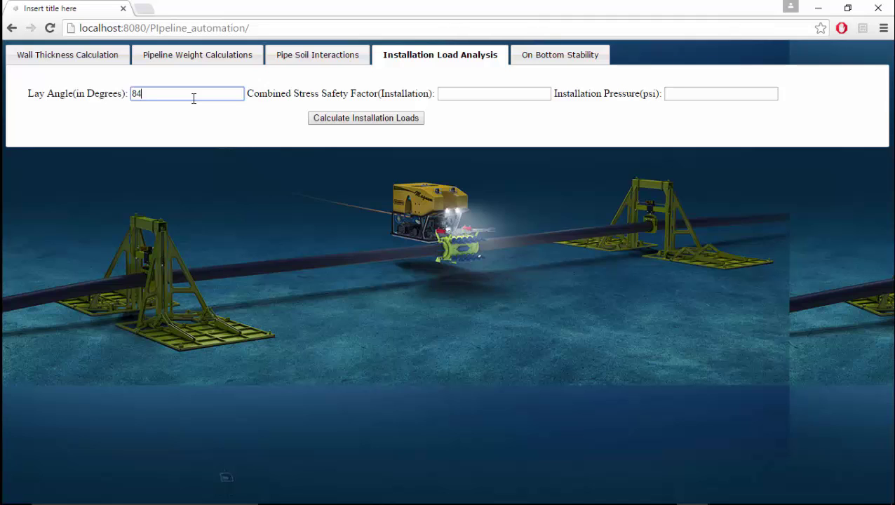
key(Tab)
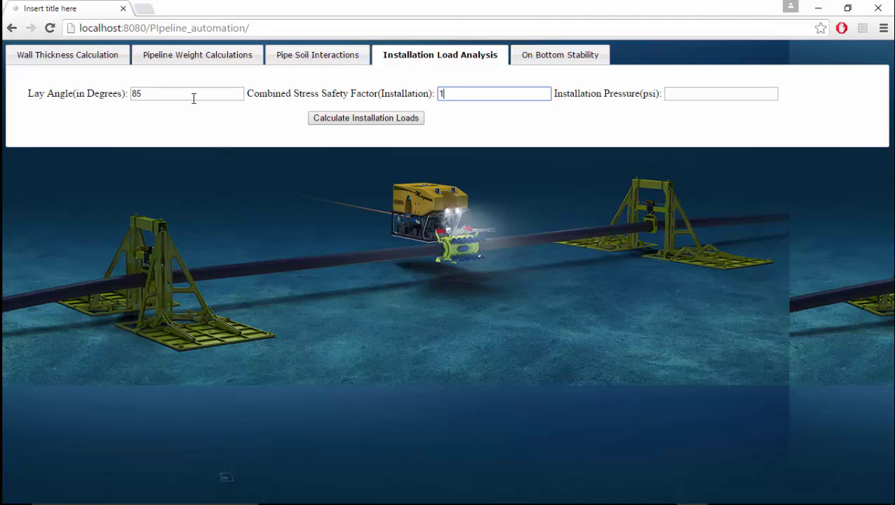
key(Tab)
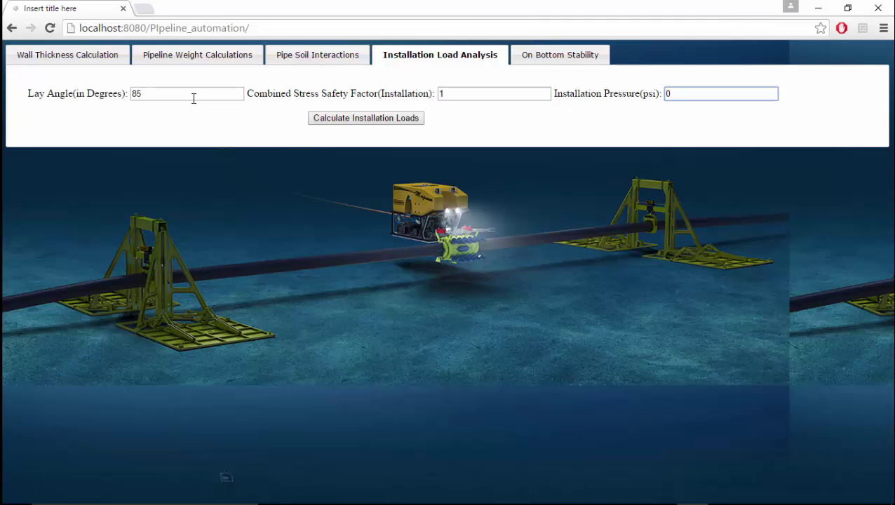
click(354, 118)
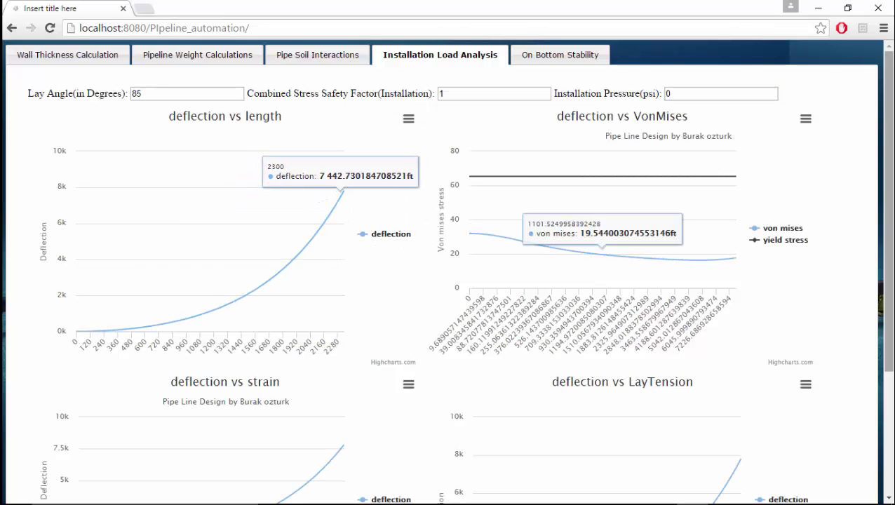
Scroll through the installation deflection charts and return to the top of the page
scroll(350, 151, down, 1)
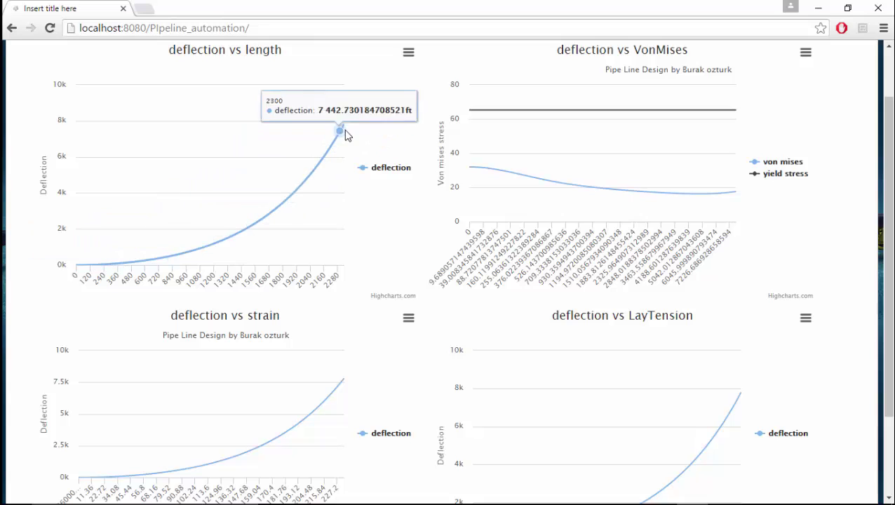
drag(889, 175, 891, 155)
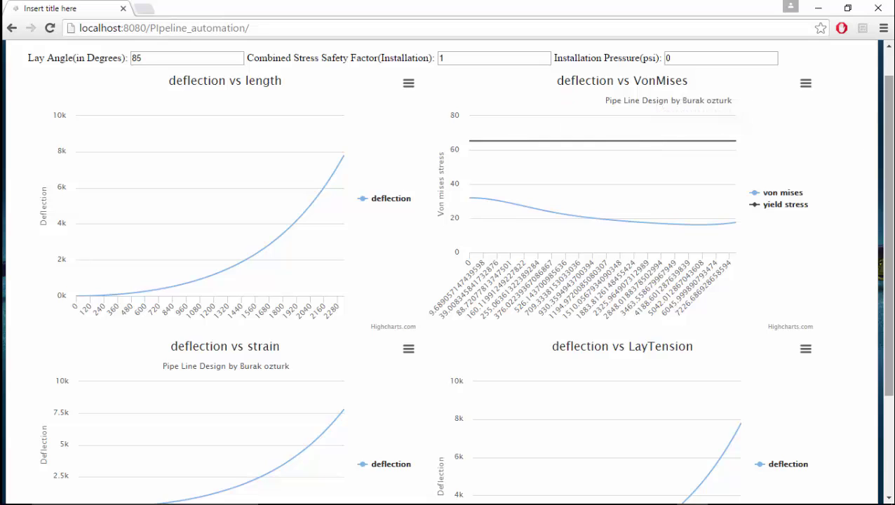
drag(888, 210, 888, 245)
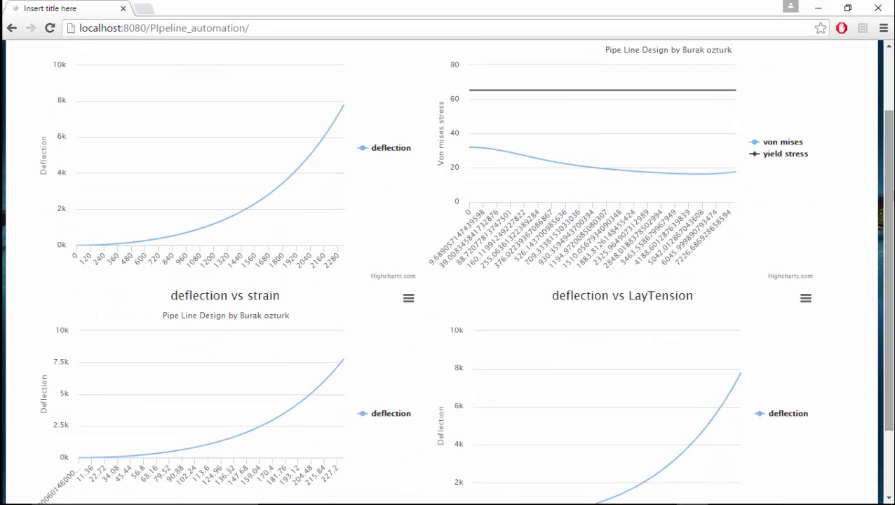
scroll(799, 230, up, 1)
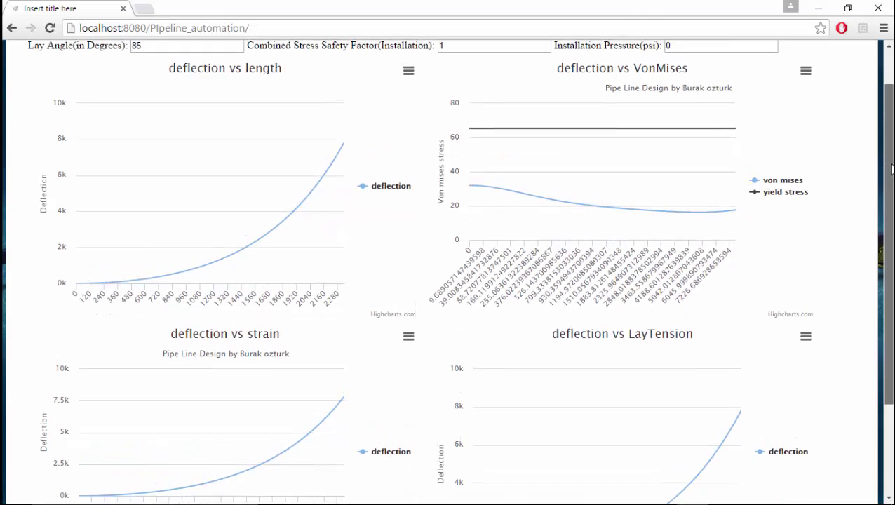
scroll(799, 230, down, 3)
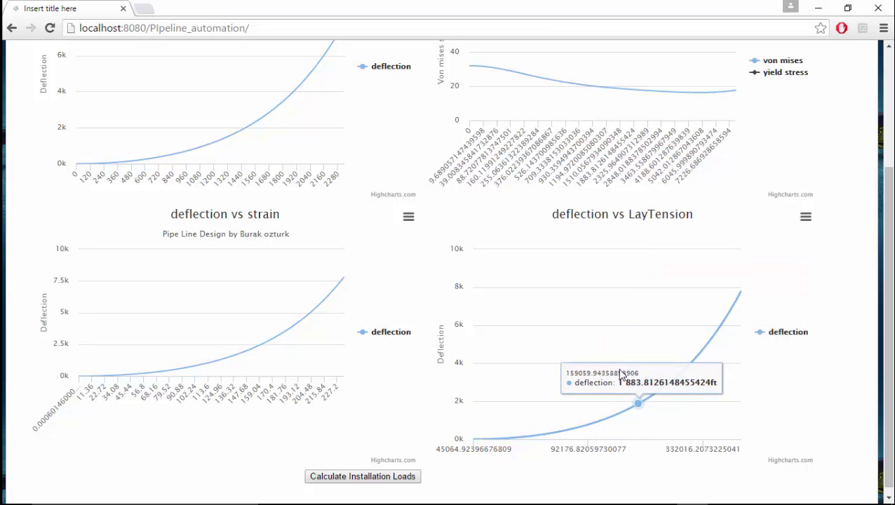
drag(888, 317, 888, 209)
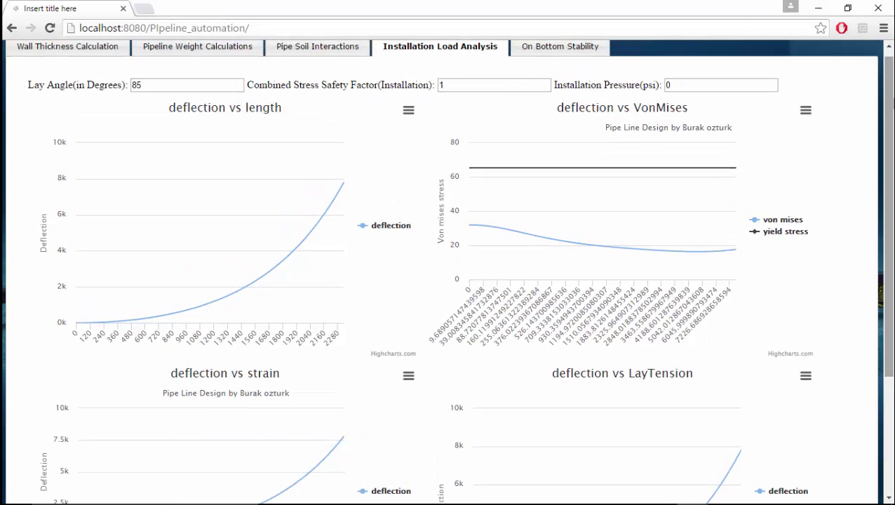
scroll(888, 211, up, 1)
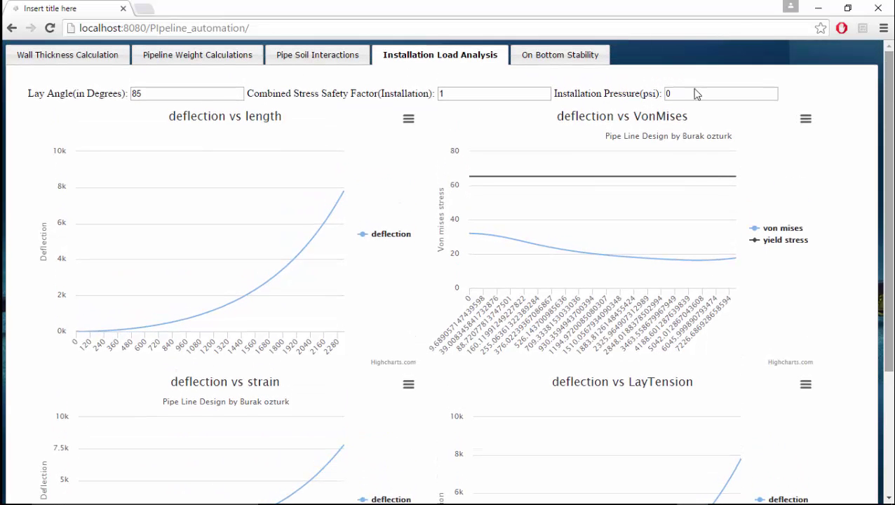
Open the on-bottom stability form and enter the 10-Year Storm wave height of 27.2 ft
click(560, 61)
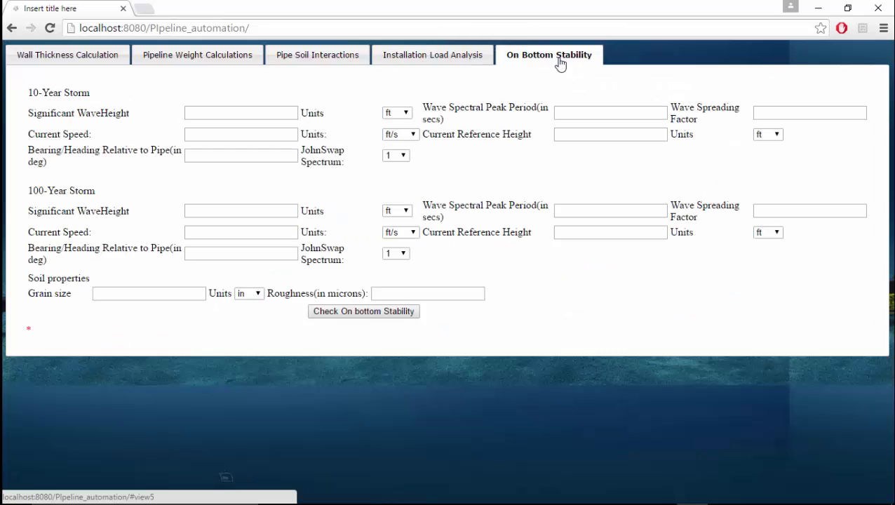
click(207, 117)
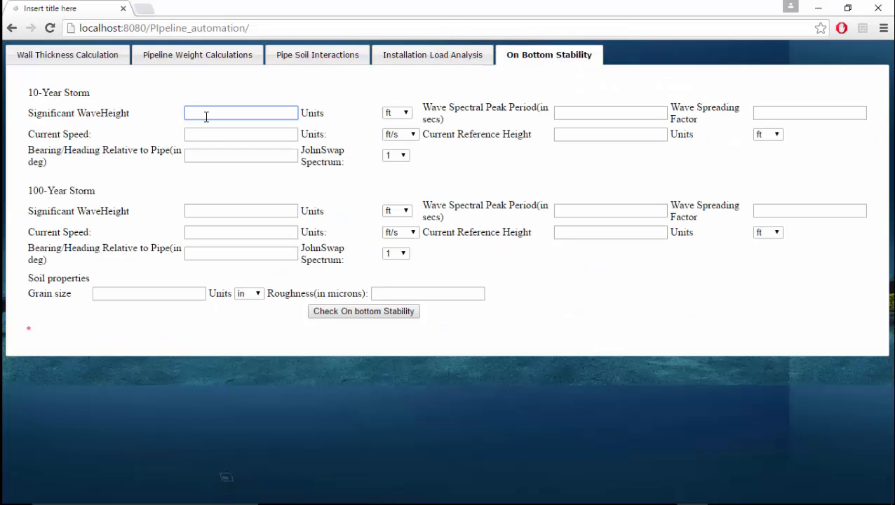
key(alt+Tab)
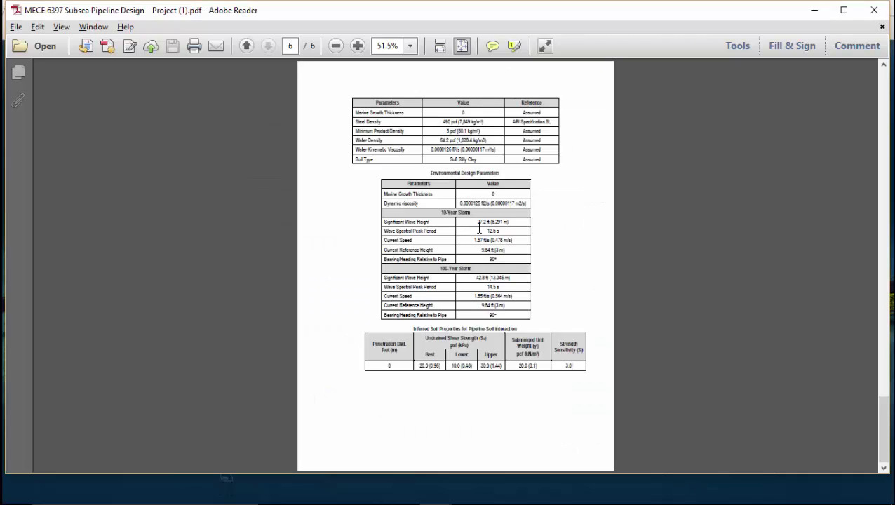
key(alt+Tab)
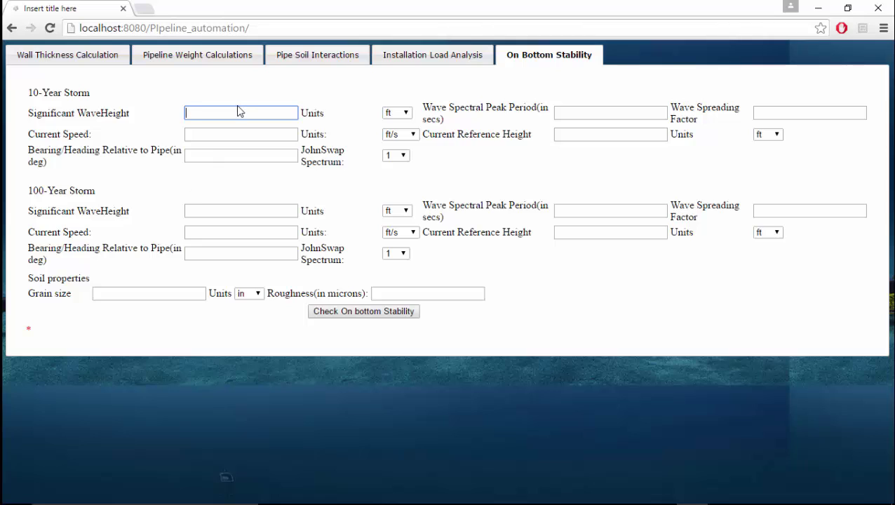
text(27.2)
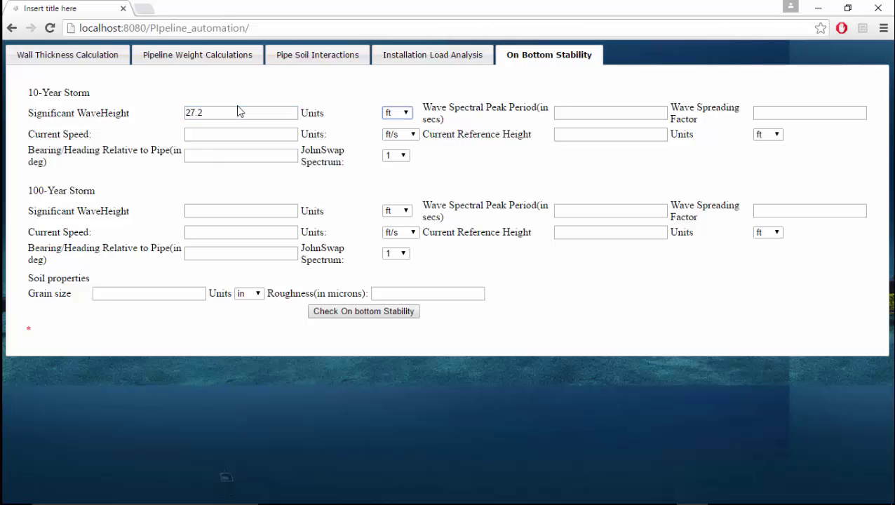
key(Tab)
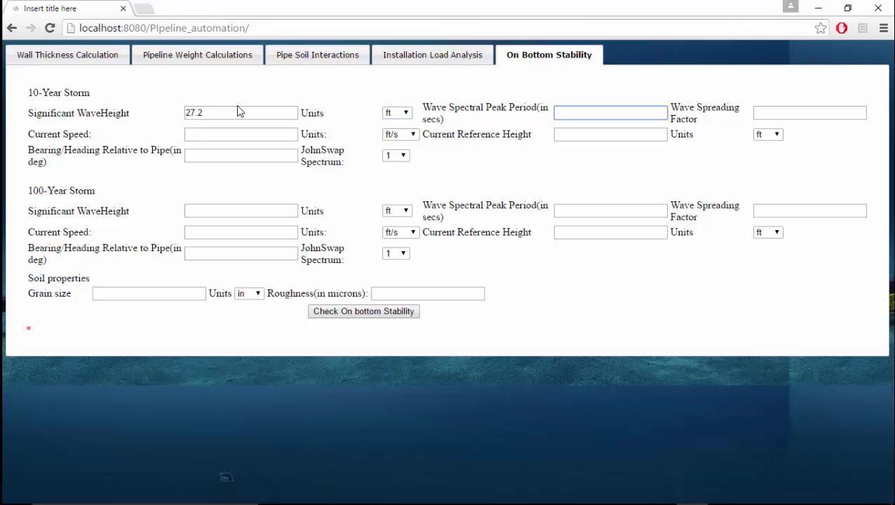
Enter the 10-Year peak period of 12.6 s and a spreading factor of 1
key(alt+Tab)
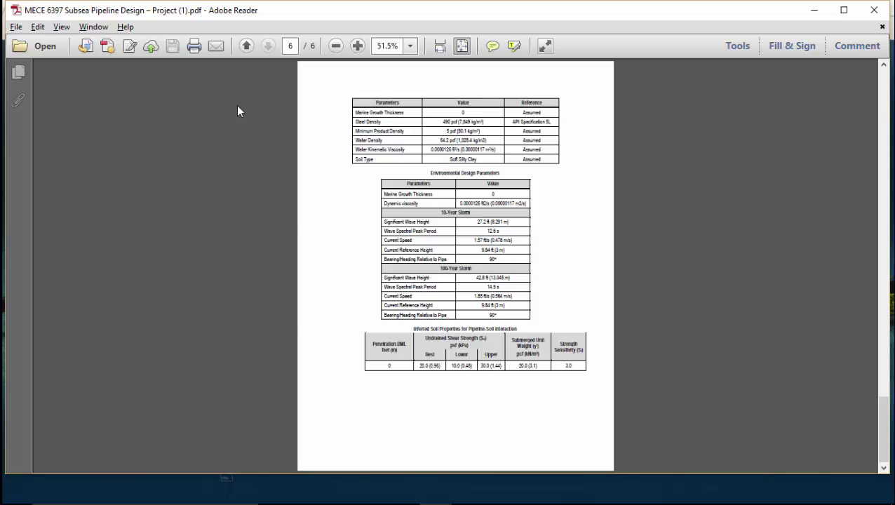
key(alt+Tab)
text(12.6)
key(Tab)
text(1)
key(Tab)
Enter the 10-Year current speed 1.57 ft/s, reference height 9.84 ft and bearing 90°
key(alt+Tab)
key(alt+Tab)
text(1.57)
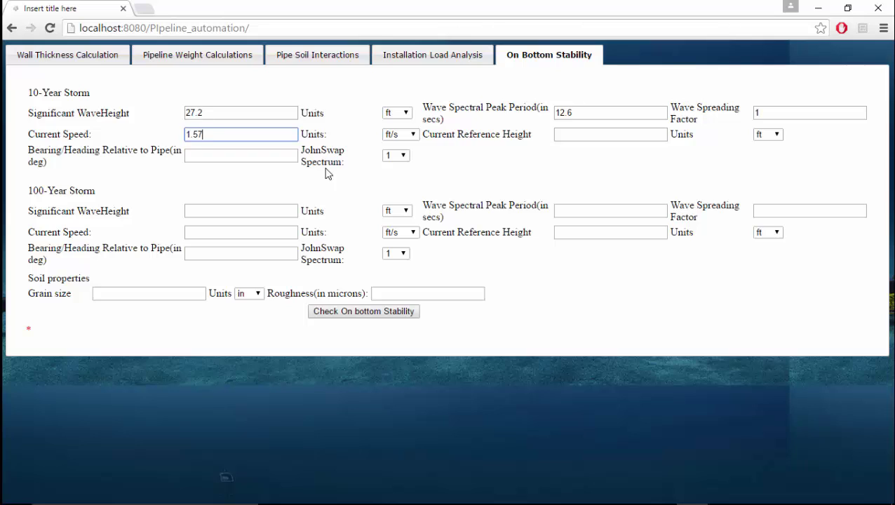
click(564, 137)
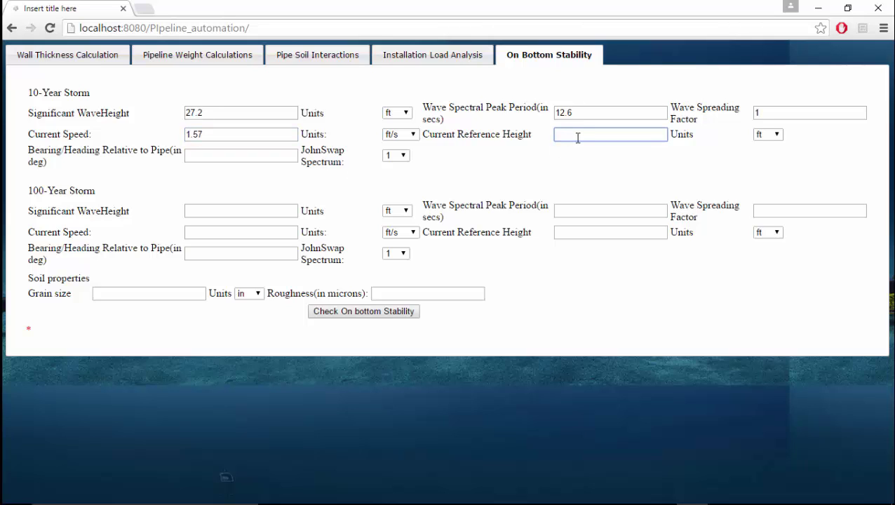
text(9.84)
key(Tab)
key(Tab)
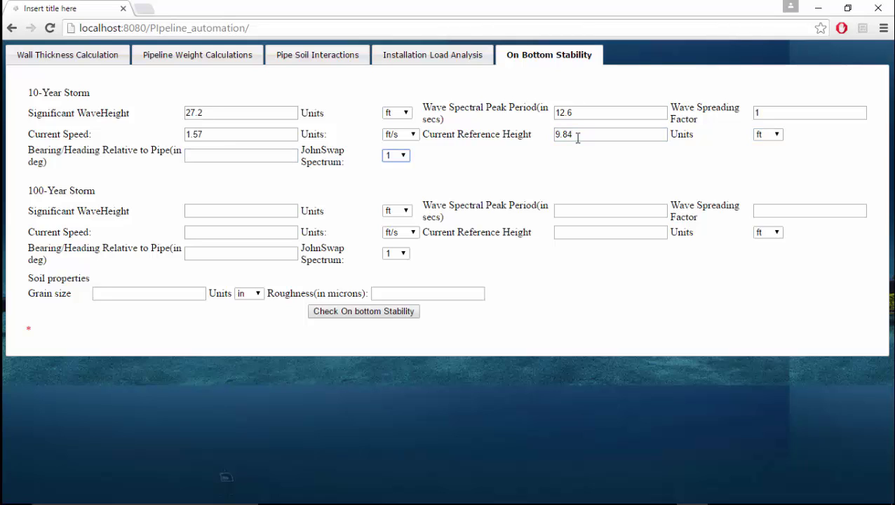
key(shift+Tab)
text(90)
key(Tab)
key(Tab)
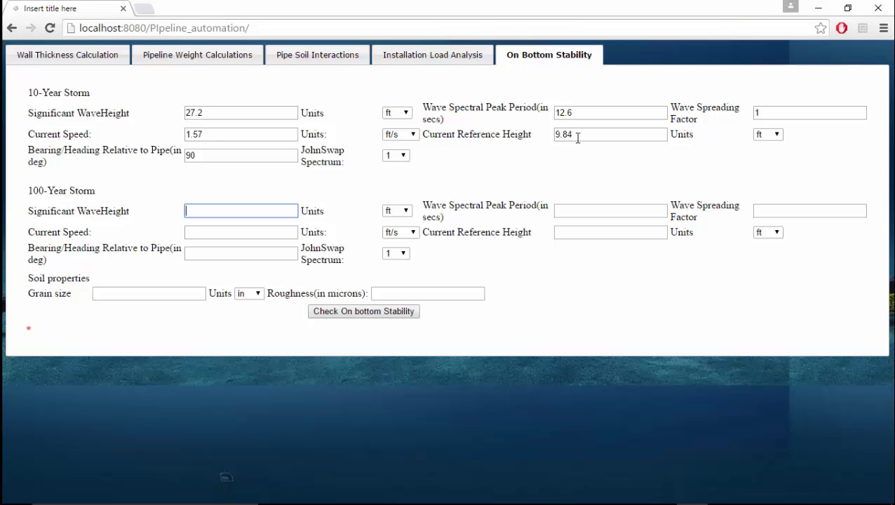
Enter the 100-Year Storm wave height 42.8, peak period 14.5 and spreading factor 1
key(alt+Tab)
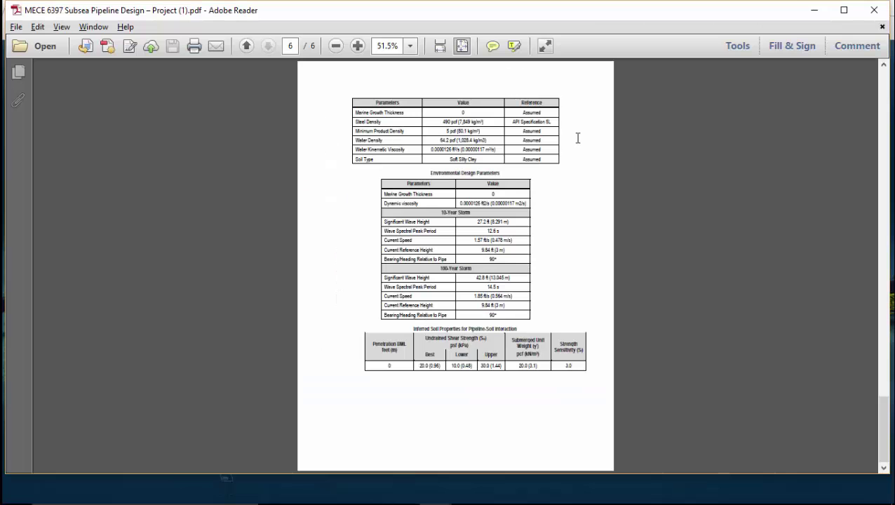
key(alt+Tab)
text(42.8)
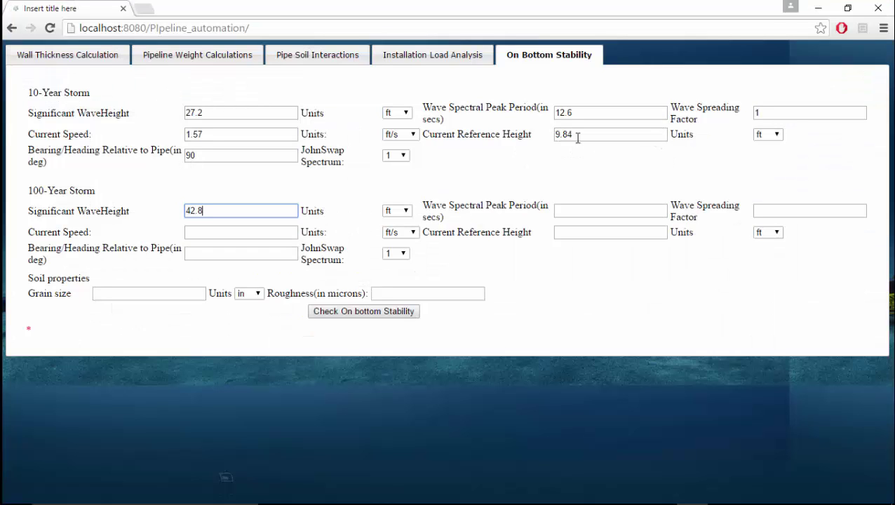
key(Tab)
key(Tab)
text(14.5)
key(Tab)
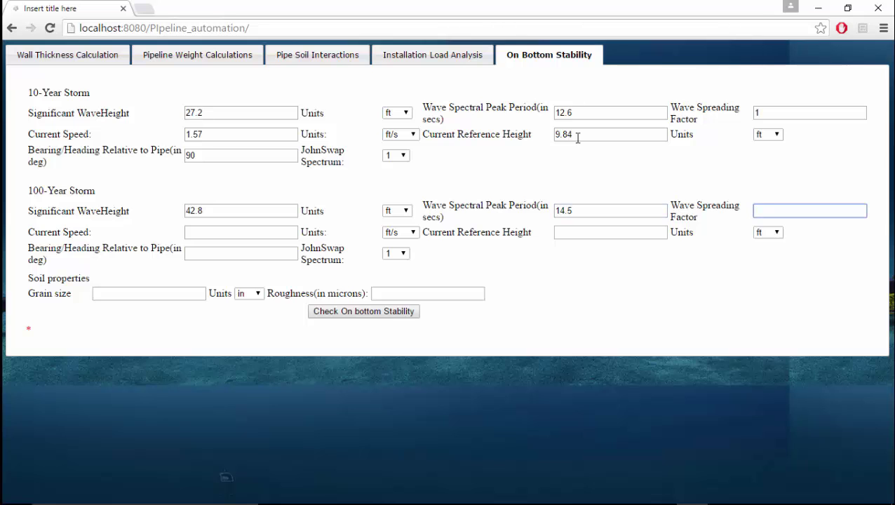
text(1)
key(Tab)
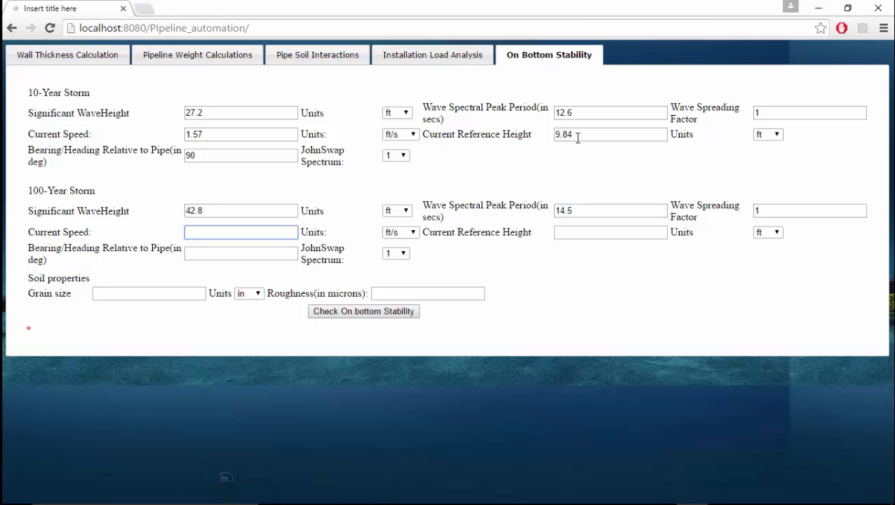
text(1)
Enter the 100-Year current speed 1.85, reference height 9.84 and bearing 90
key(alt+Tab)
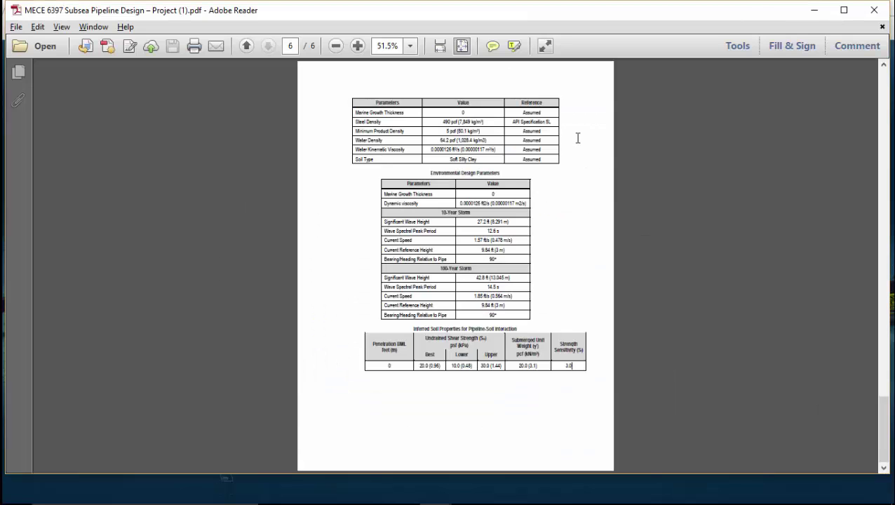
key(alt+Tab)
text(.85)
key(Tab)
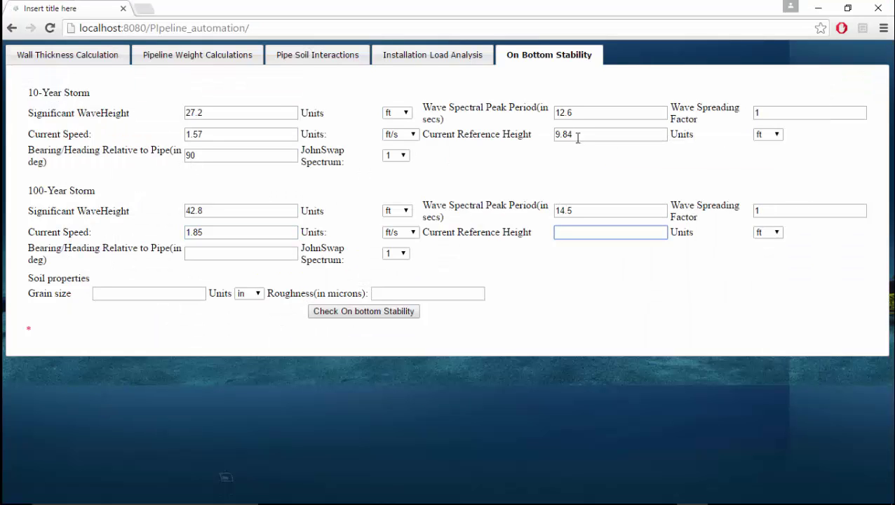
text(9.84)
key(Tab)
key(Tab)
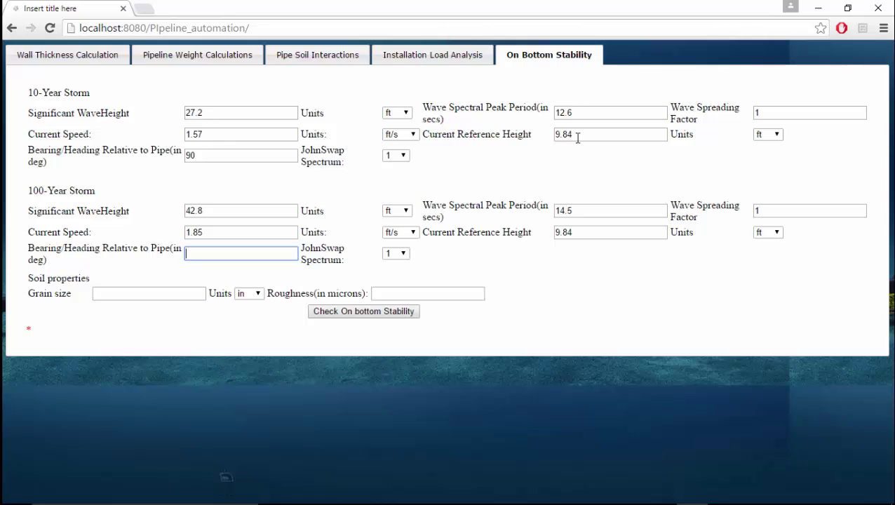
text(90)
key(Tab)
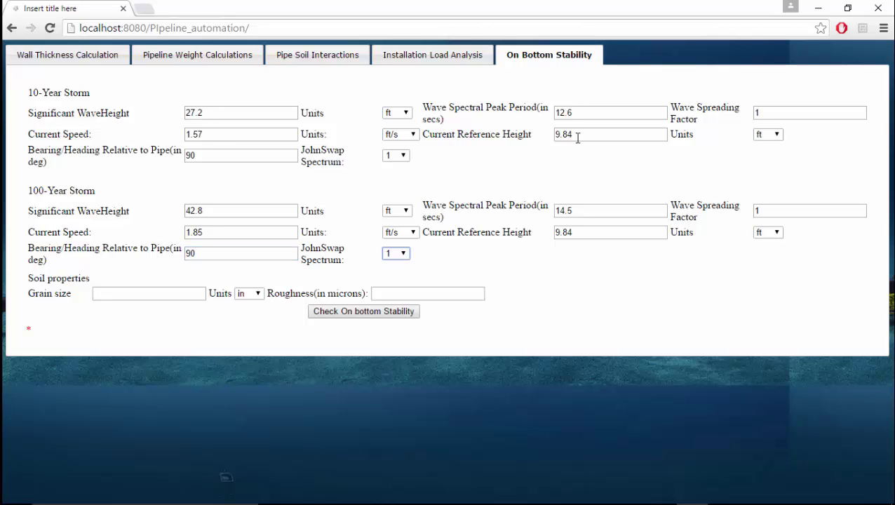
Set the soil grain size to 0.0625 mm and the roughness to 0.00000521
key(Tab)
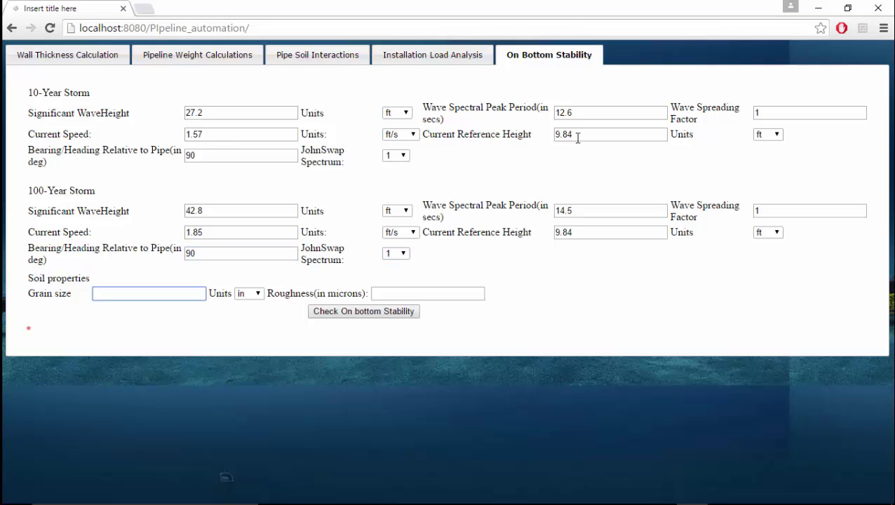
text(0.0625)
key(Tab)
key(Down)
key(Tab)
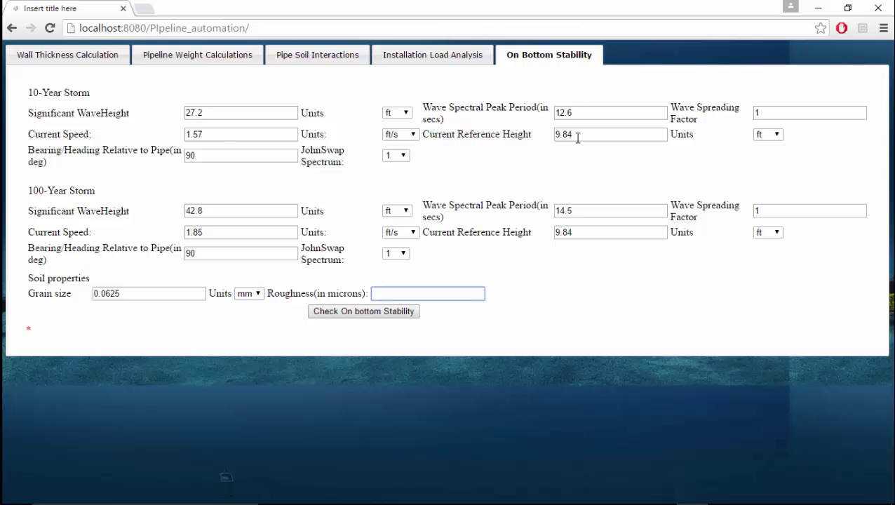
text(0.00000521)
Run the on-bottom stability check, dismiss its alert, and highlight the Operation row results
click(397, 310)
click(561, 134)
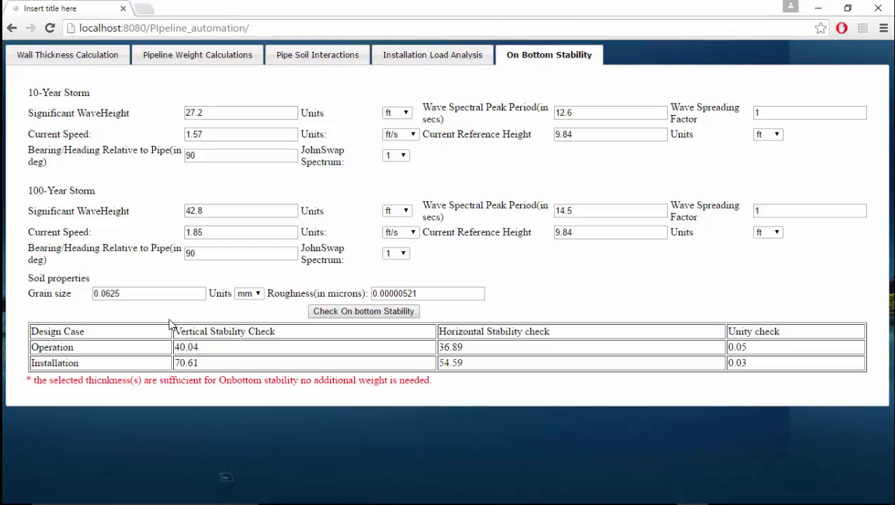
drag(104, 356, 49, 361)
click(86, 351)
Highlight the 40.04 vertical stability value, the Unity check heading and the sufficiency message
drag(204, 348, 180, 347)
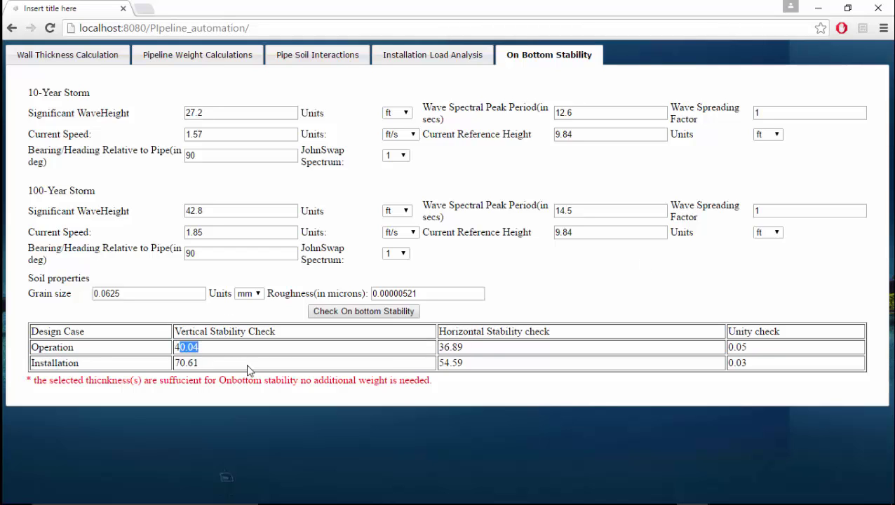
click(487, 346)
drag(780, 333, 747, 337)
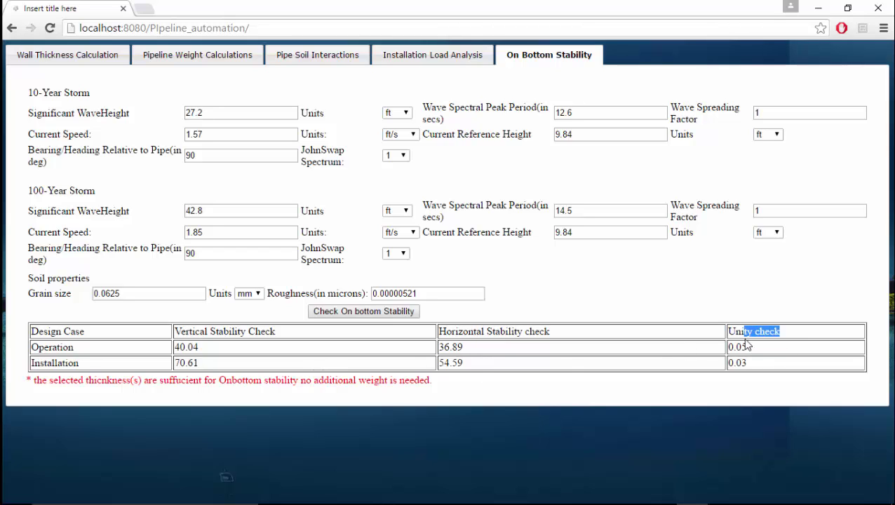
click(751, 356)
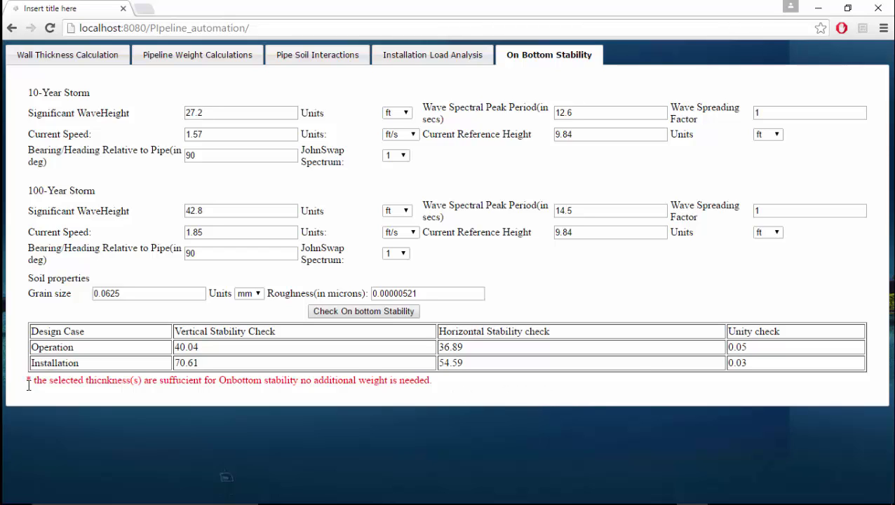
drag(28, 385, 50, 383)
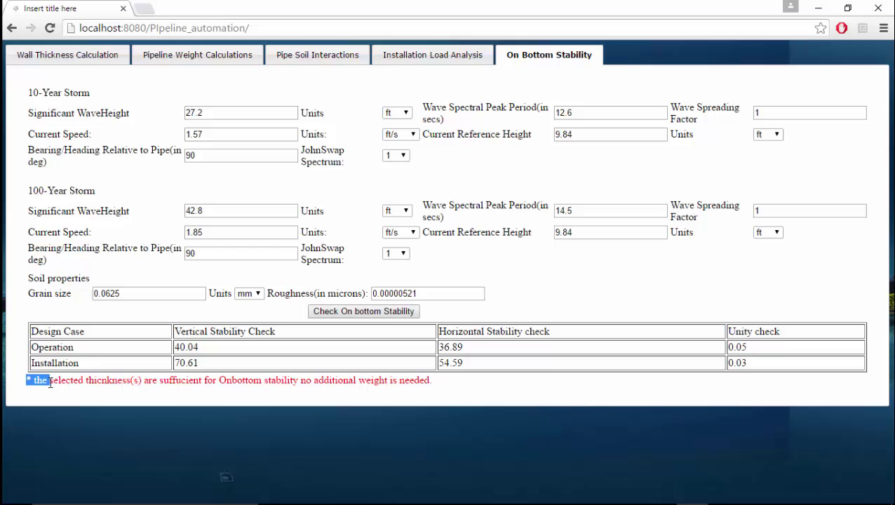
click(207, 398)
click(218, 63)
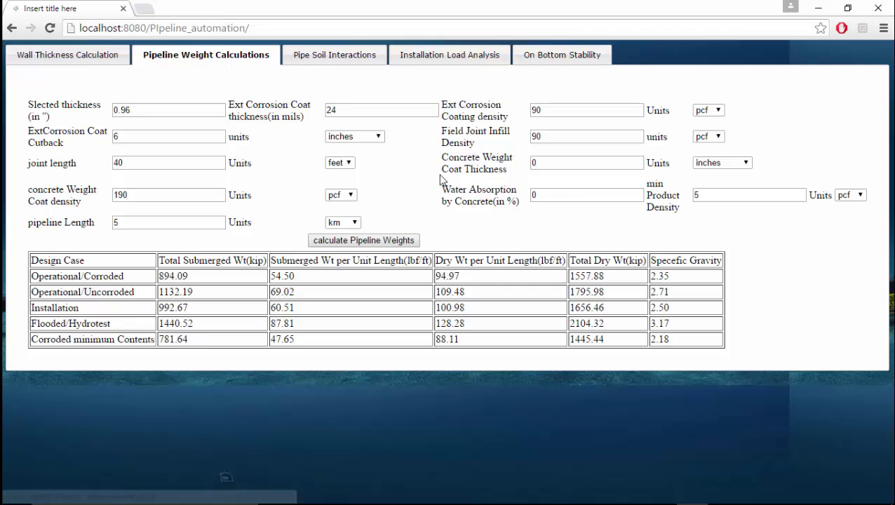
click(564, 163)
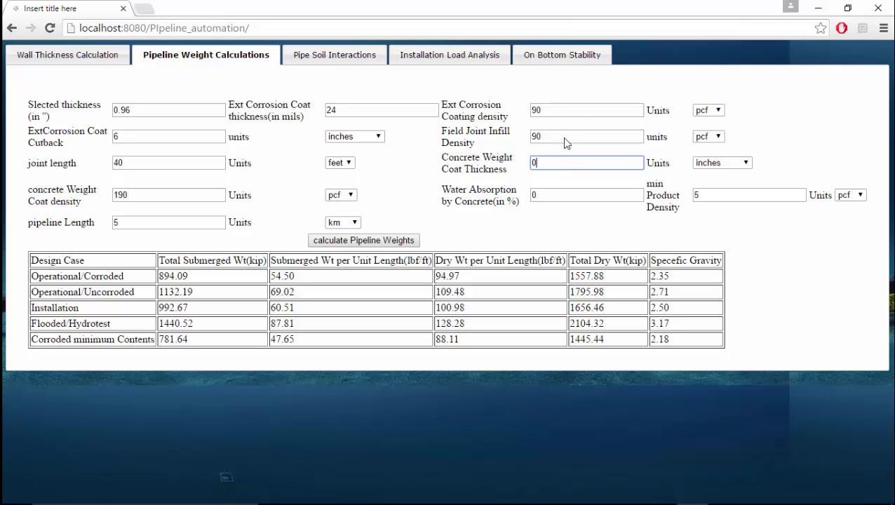
click(586, 59)
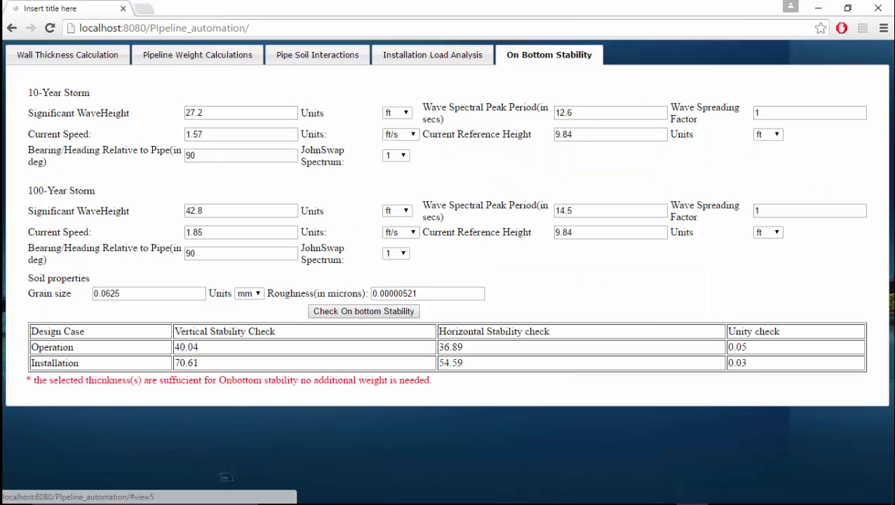